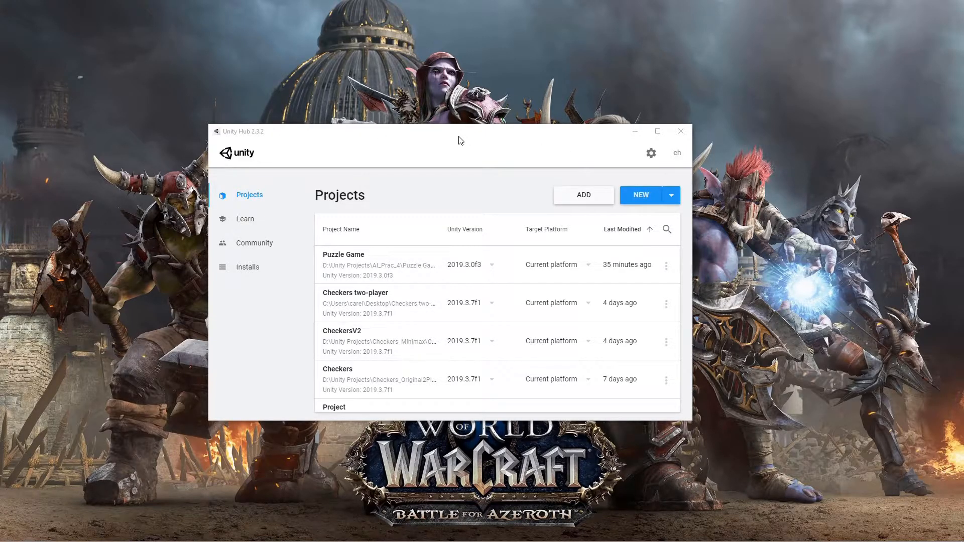
Step: Start a new project from the 2D template and name it "8 puzzle game"
{"action": "left_click", "coordinate": [639, 197]}
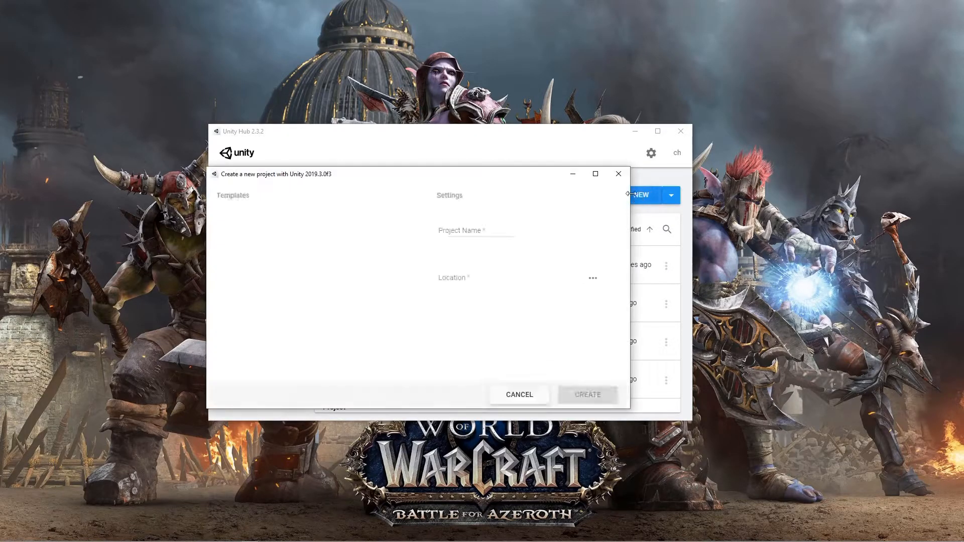
{"action": "left_click_drag", "start_coordinate": [383, 179], "coordinate": [477, 195]}
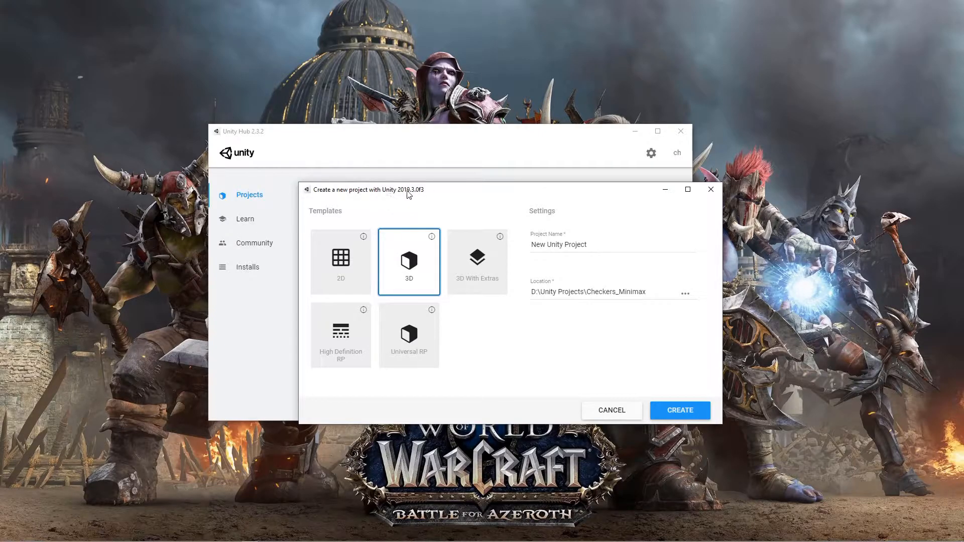
{"action": "left_click_drag", "start_coordinate": [478, 194], "coordinate": [448, 183]}
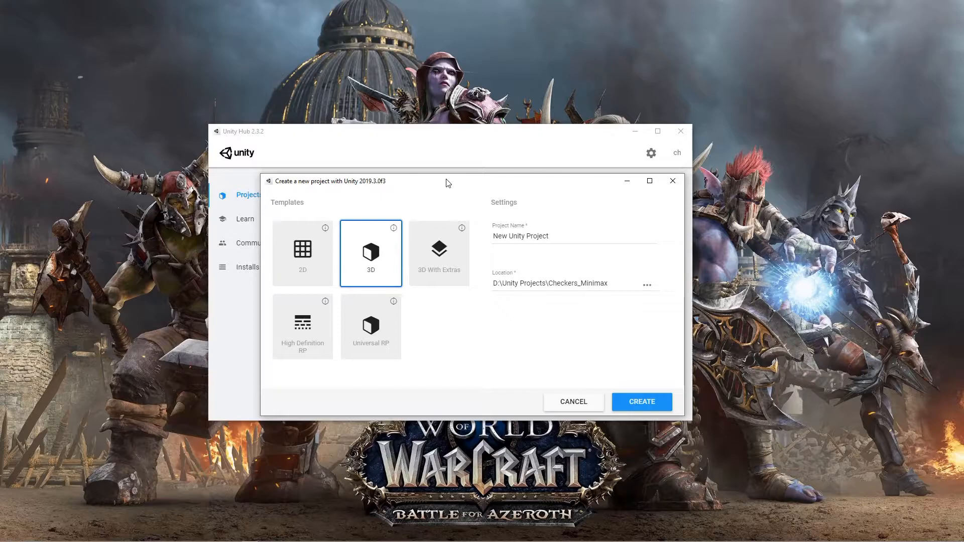
{"action": "left_click", "coordinate": [307, 258]}
{"action": "left_click_drag", "start_coordinate": [657, 241], "coordinate": [478, 243]}
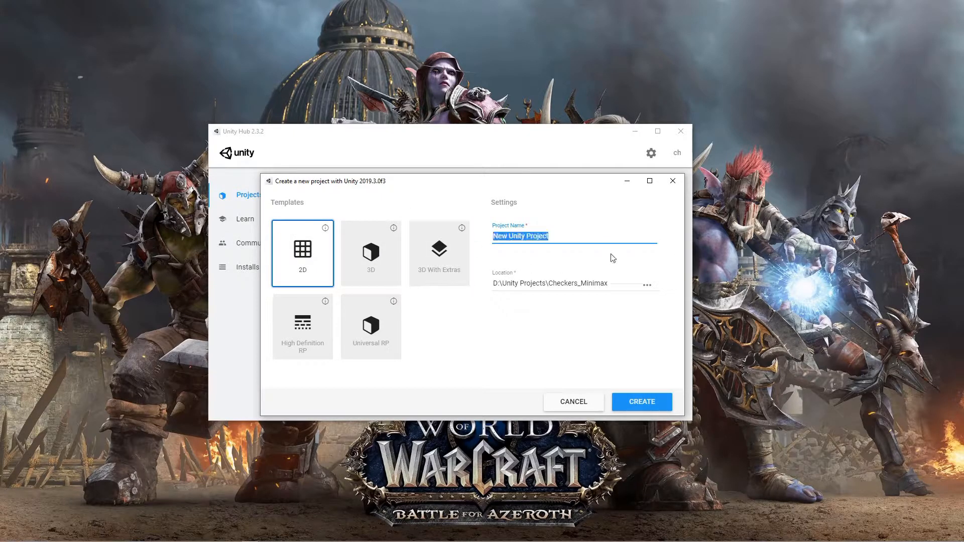
{"action": "type", "text": "8puzzle game"}
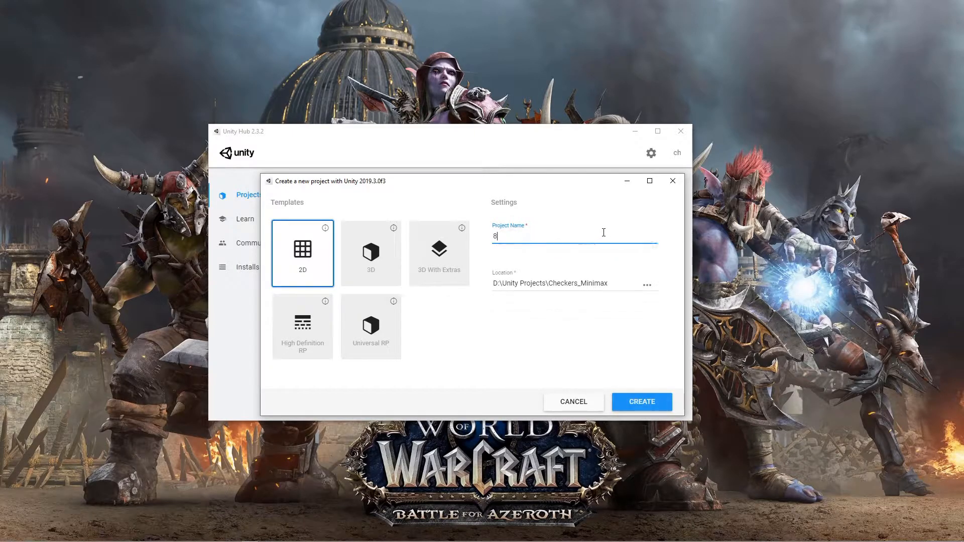
{"action": "left_click", "coordinate": [496, 236]}
Step: Set the project's location to D:\Unity Projects and create the project
{"action": "left_click", "coordinate": [648, 288]}
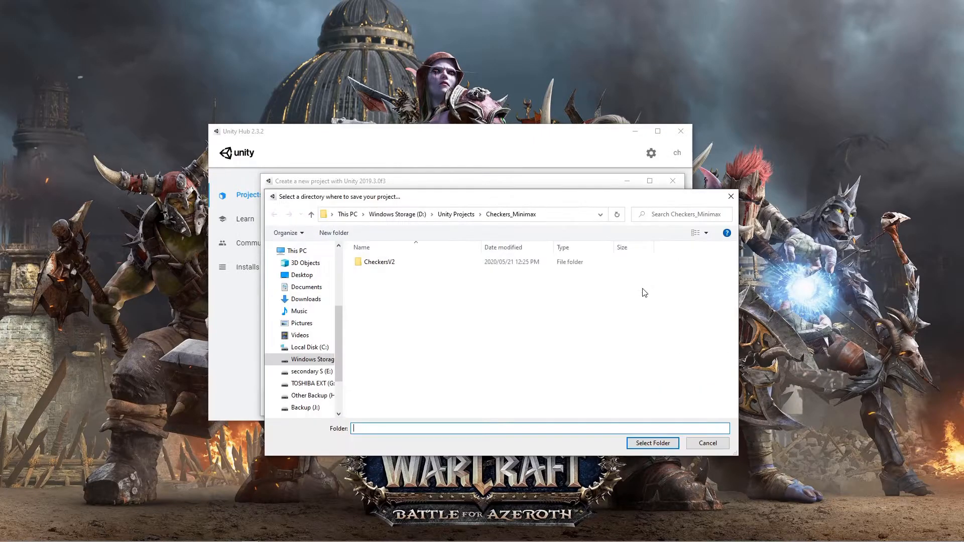
{"action": "left_click", "coordinate": [461, 215]}
{"action": "left_click", "coordinate": [673, 443]}
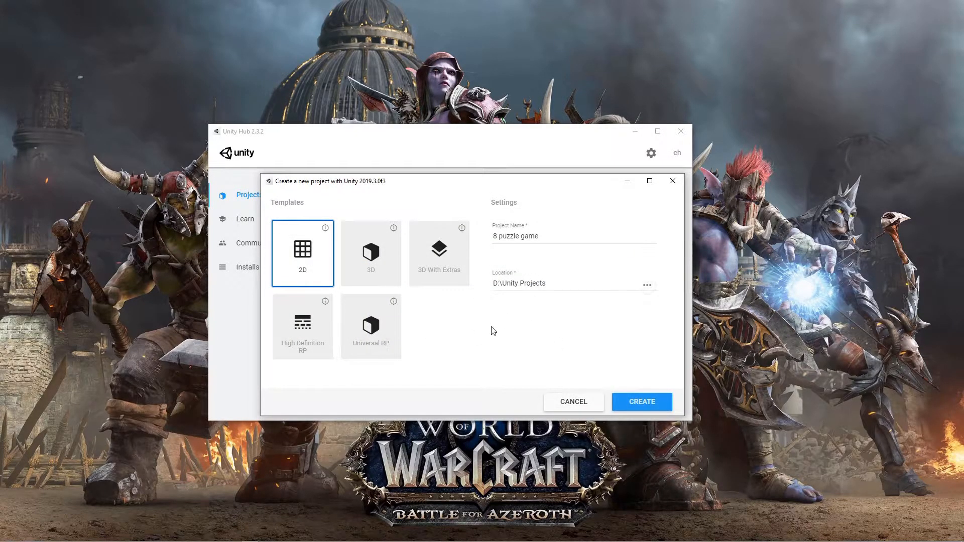
{"action": "left_click", "coordinate": [642, 403]}
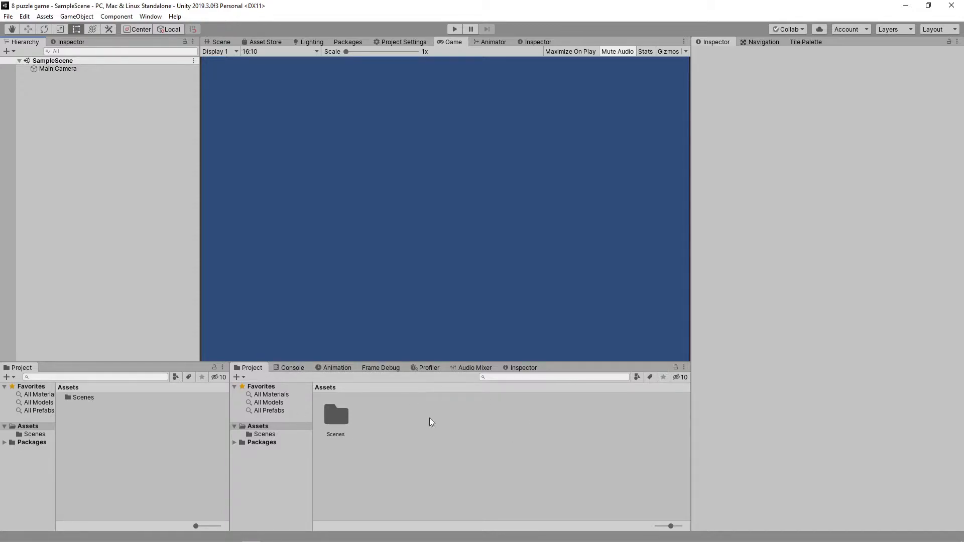
Step: Look through the Console, Animation, Frame Debug, Profiler, Audio Mixer, Project, Navigation and Tile Palette views of the new project
{"action": "left_click", "coordinate": [290, 368]}
{"action": "left_click", "coordinate": [333, 368]}
{"action": "left_click", "coordinate": [382, 369]}
{"action": "left_click", "coordinate": [428, 369]}
{"action": "left_click", "coordinate": [477, 367]}
{"action": "left_click", "coordinate": [522, 368]}
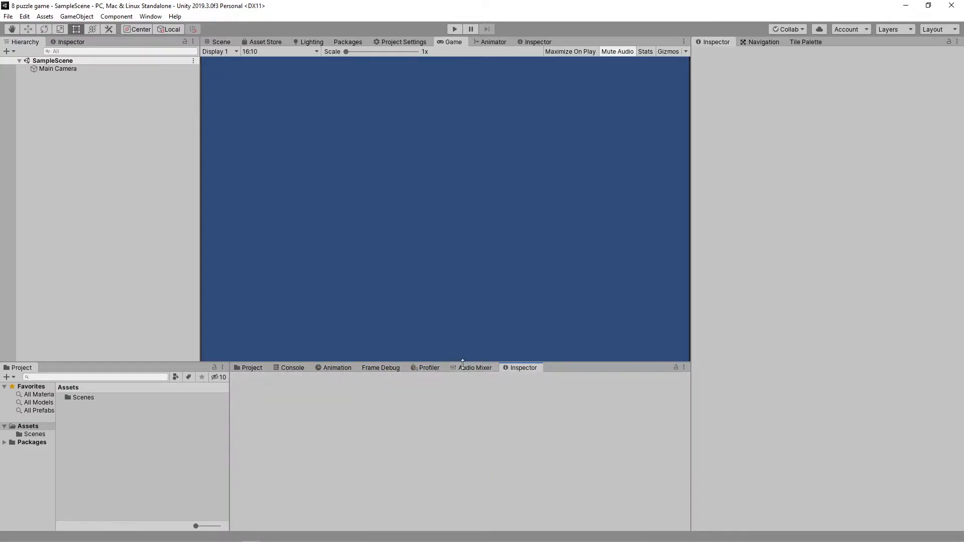
{"action": "left_click", "coordinate": [293, 367]}
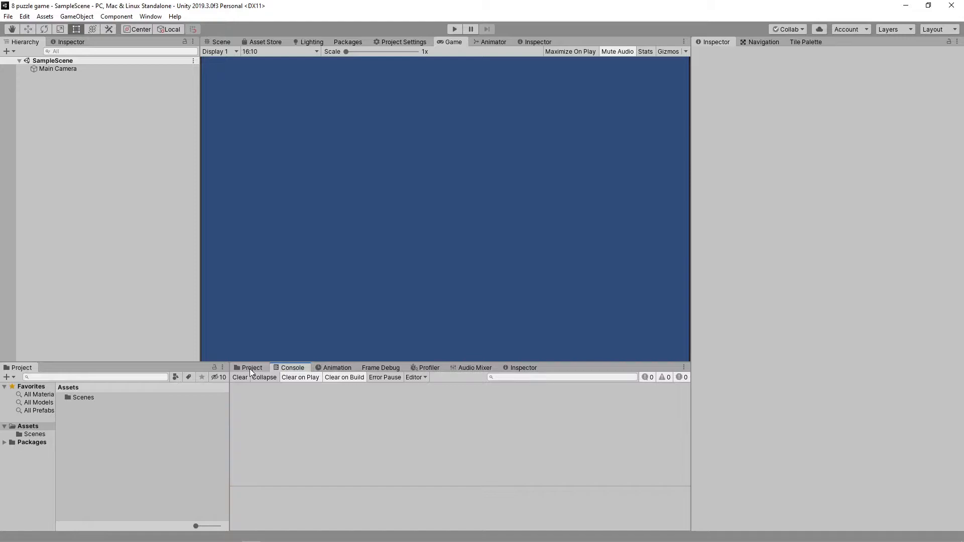
{"action": "left_click", "coordinate": [249, 369]}
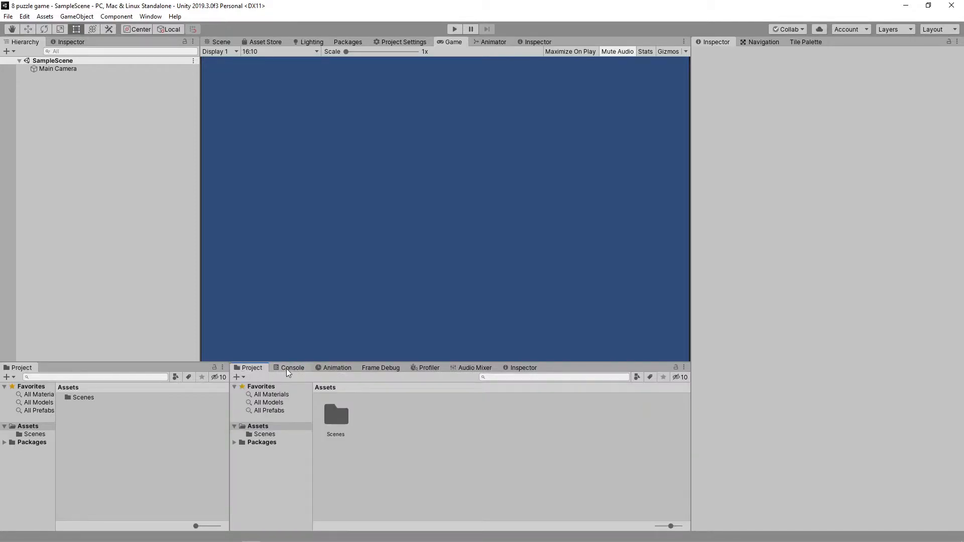
{"action": "left_click", "coordinate": [287, 370]}
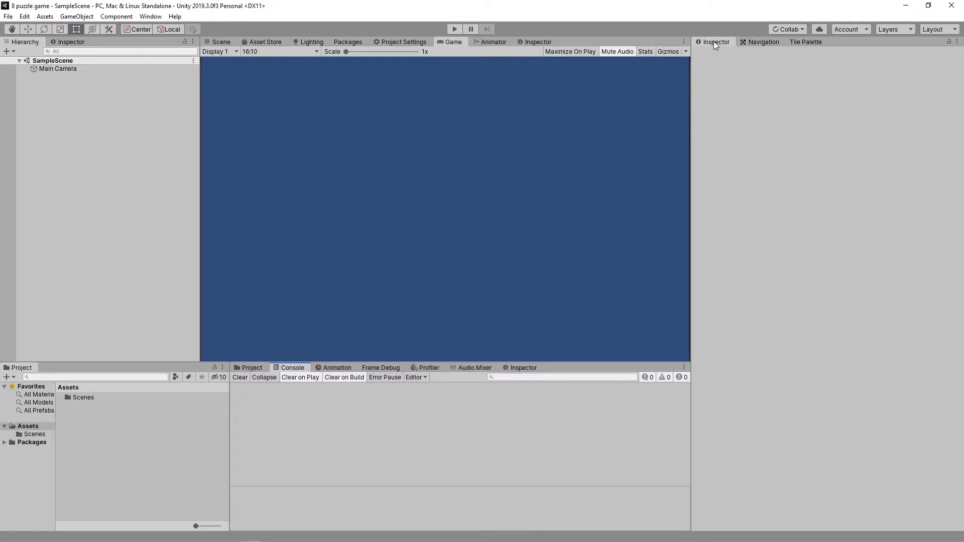
{"action": "left_click", "coordinate": [752, 43]}
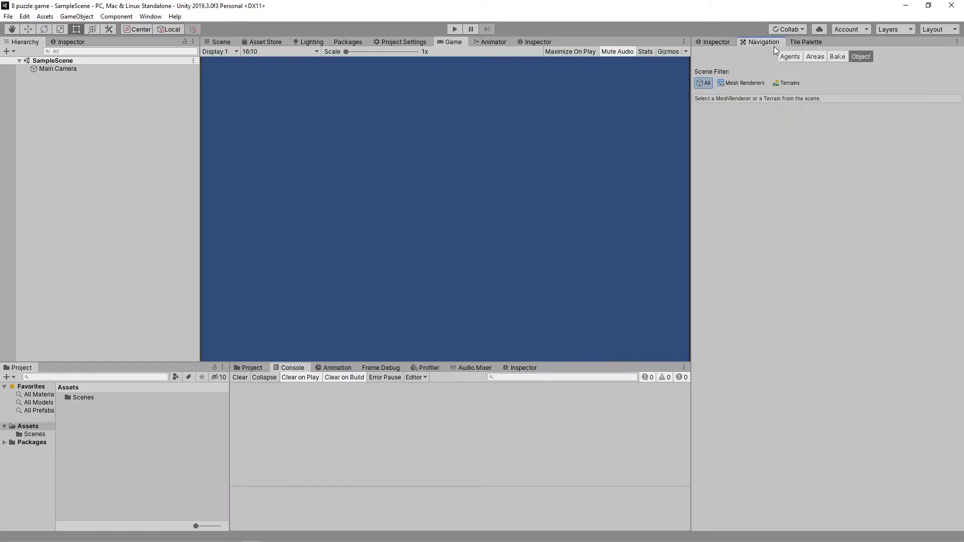
{"action": "left_click", "coordinate": [803, 42]}
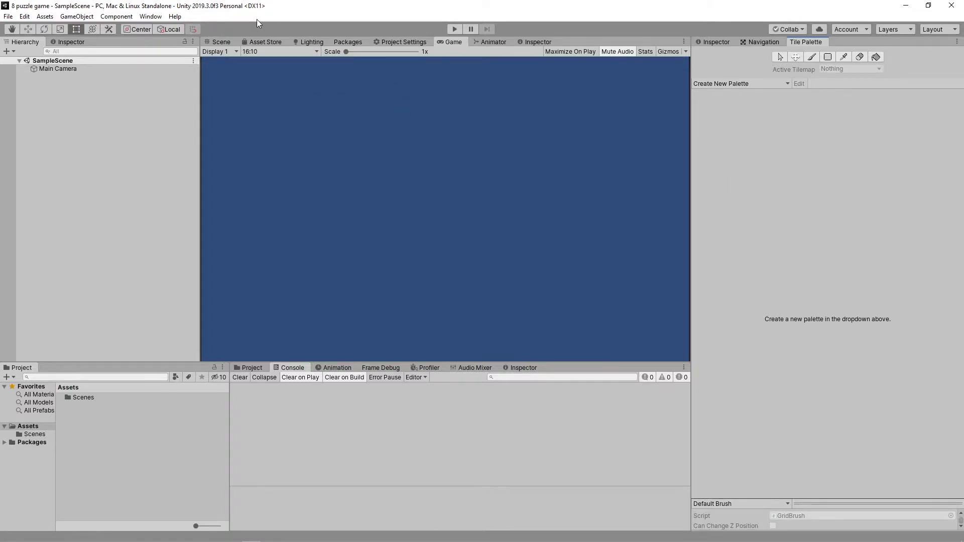
Step: Compare the Scene and Game views and examine the Main Camera's frame in the scene
{"action": "left_click", "coordinate": [222, 42]}
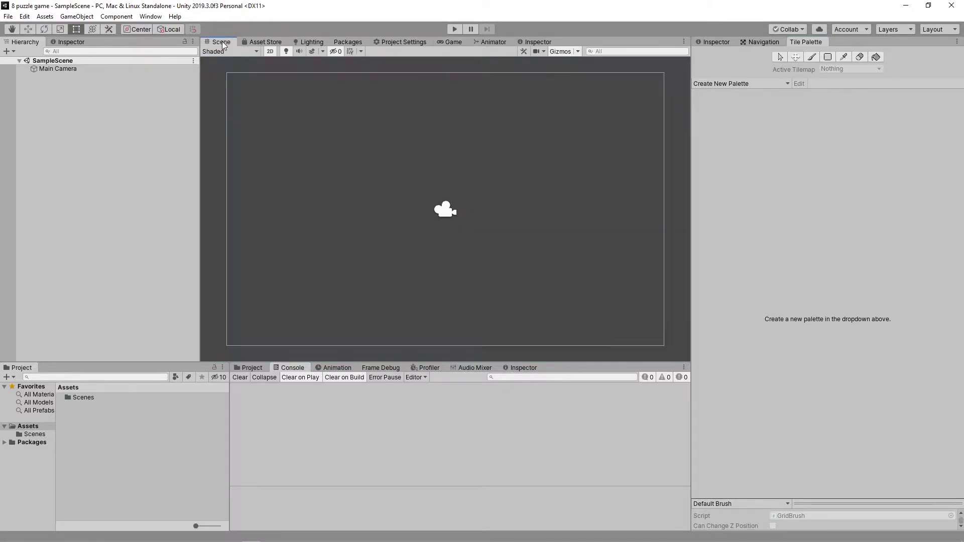
{"action": "left_click", "coordinate": [455, 44]}
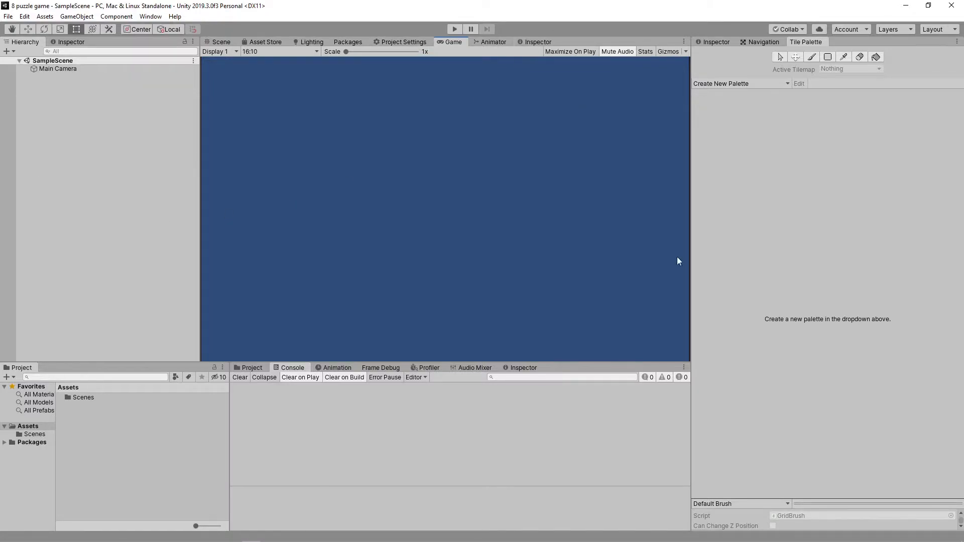
{"action": "left_click", "coordinate": [220, 44]}
{"action": "left_click", "coordinate": [457, 43]}
{"action": "left_click", "coordinate": [60, 71]}
{"action": "left_click", "coordinate": [218, 42]}
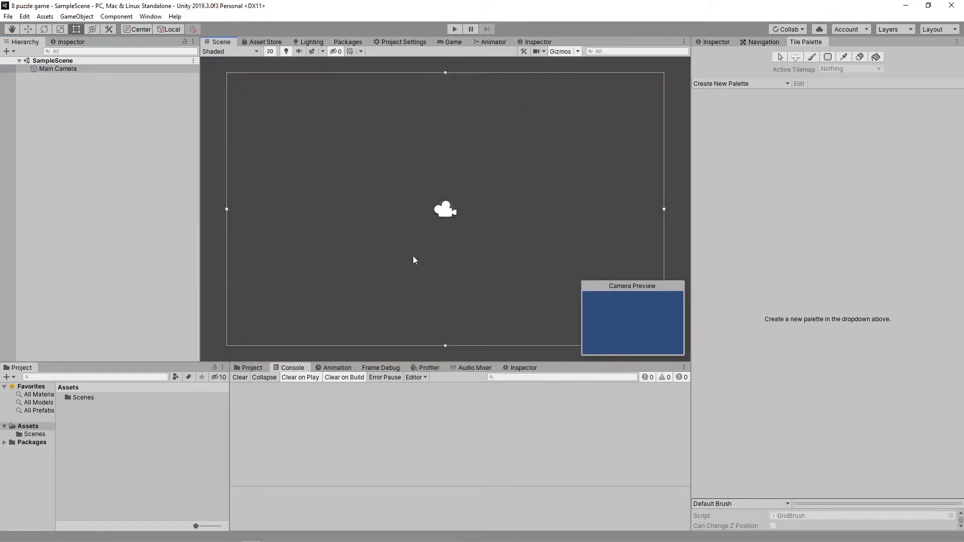
{"action": "mouse_move", "coordinate": [400, 223]}
{"action": "middle_mouse_down"}
{"action": "mouse_move", "coordinate": [417, 231]}
{"action": "mouse_move", "coordinate": [333, 172]}
{"action": "mouse_move", "coordinate": [359, 228]}
{"action": "mouse_move", "coordinate": [408, 231]}
{"action": "middle_mouse_up"}
{"action": "scroll", "coordinate": [411, 229], "scroll_direction": "down", "scroll_amount": 3}
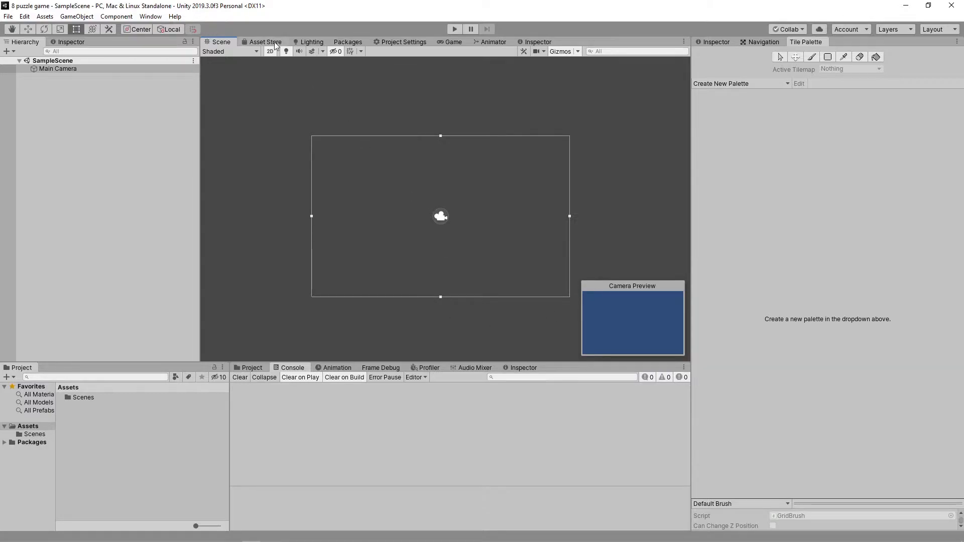
Step: Check the Scene view's draw modes and switch the Scene view from 2D to 3D
{"action": "left_click", "coordinate": [250, 50]}
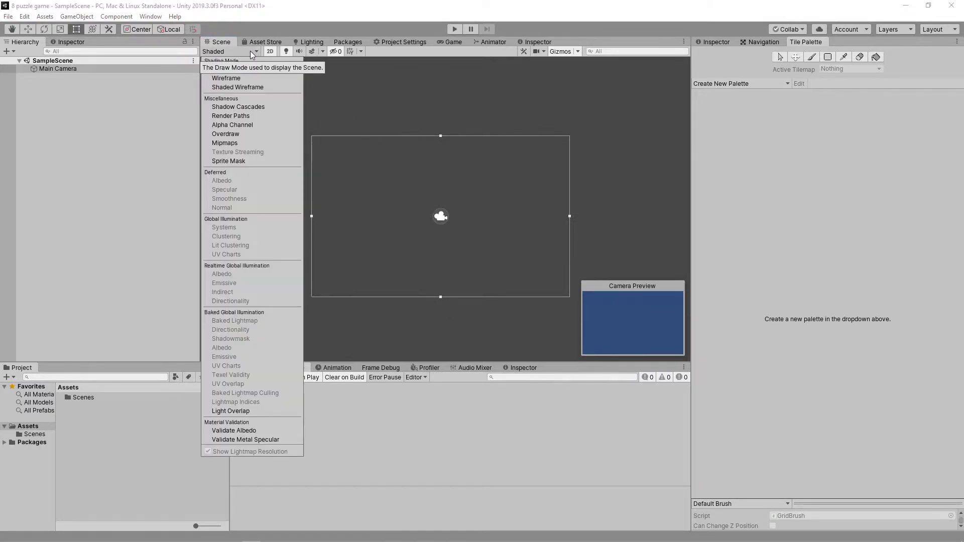
{"action": "left_click", "coordinate": [399, 83]}
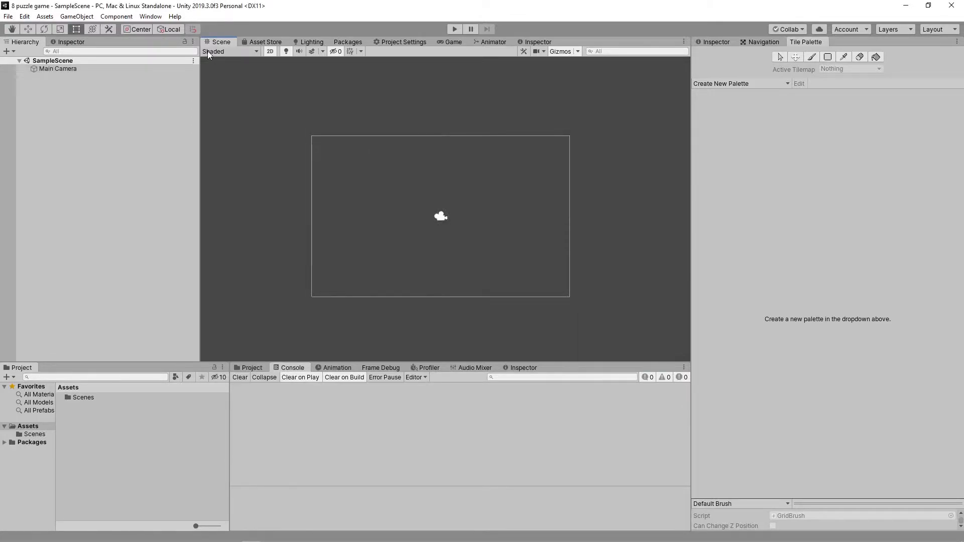
{"action": "left_click", "coordinate": [270, 51]}
{"action": "left_click", "coordinate": [270, 51]}
{"action": "left_click", "coordinate": [271, 52]}
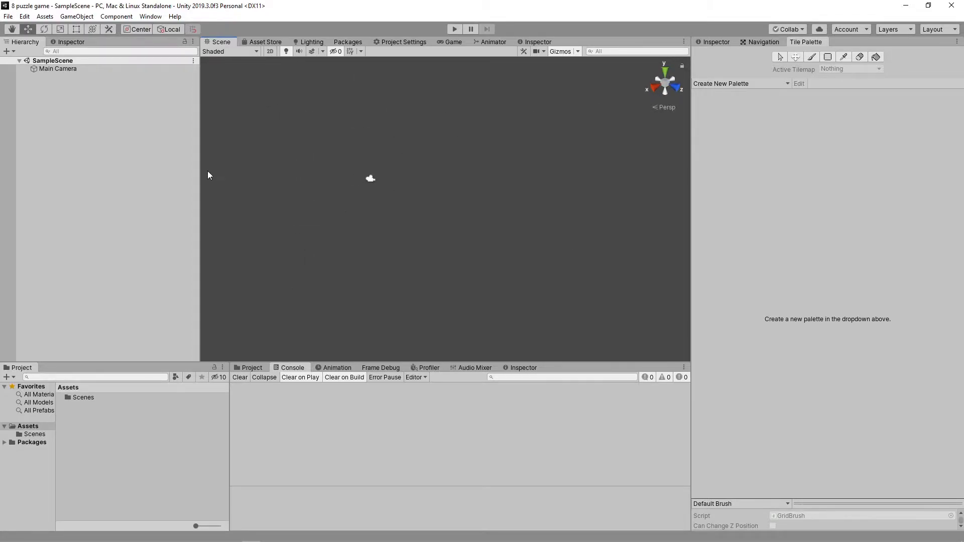
Step: Examine the Main Camera's view volume in 3D and show its component properties
{"action": "left_click", "coordinate": [58, 69]}
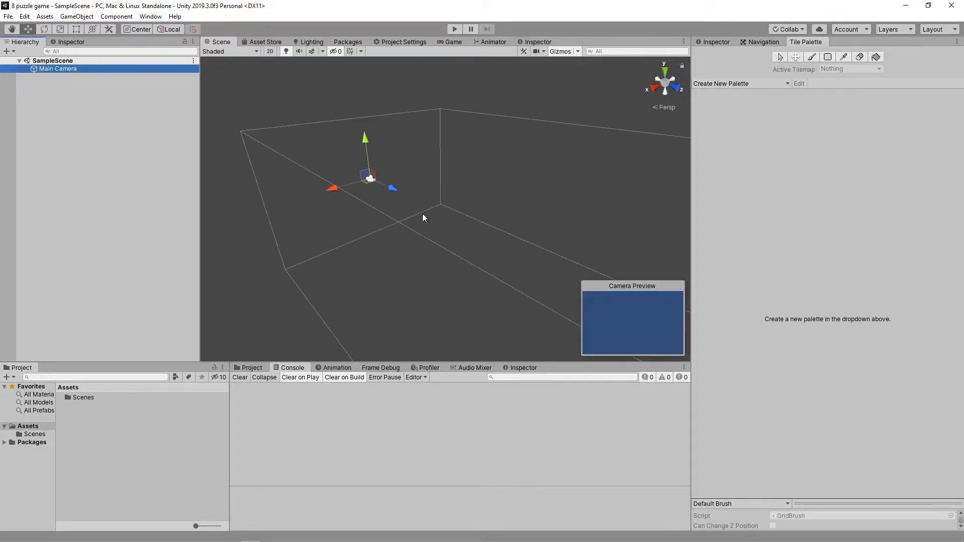
{"action": "left_click_drag", "start_coordinate": [319, 241], "coordinate": [482, 172], "text": "alt"}
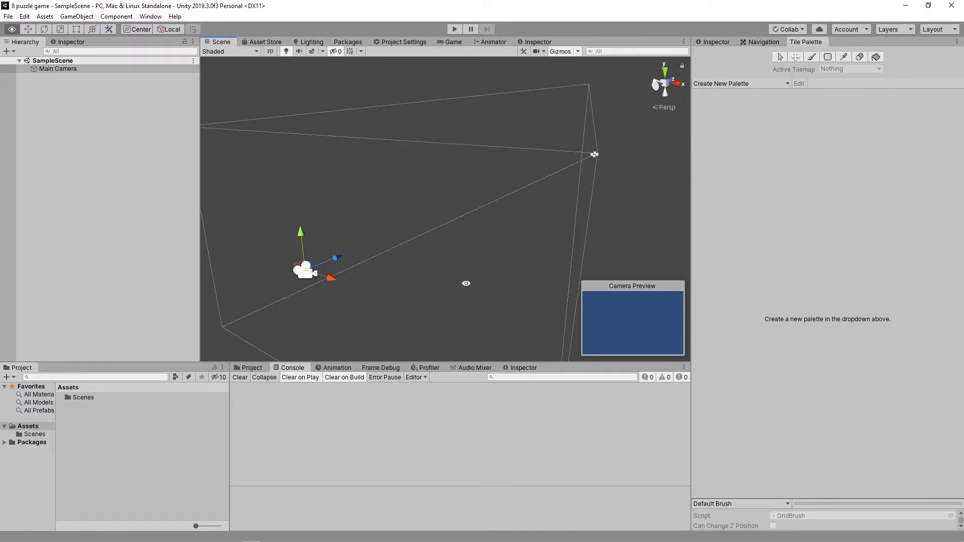
{"action": "left_click", "coordinate": [61, 70]}
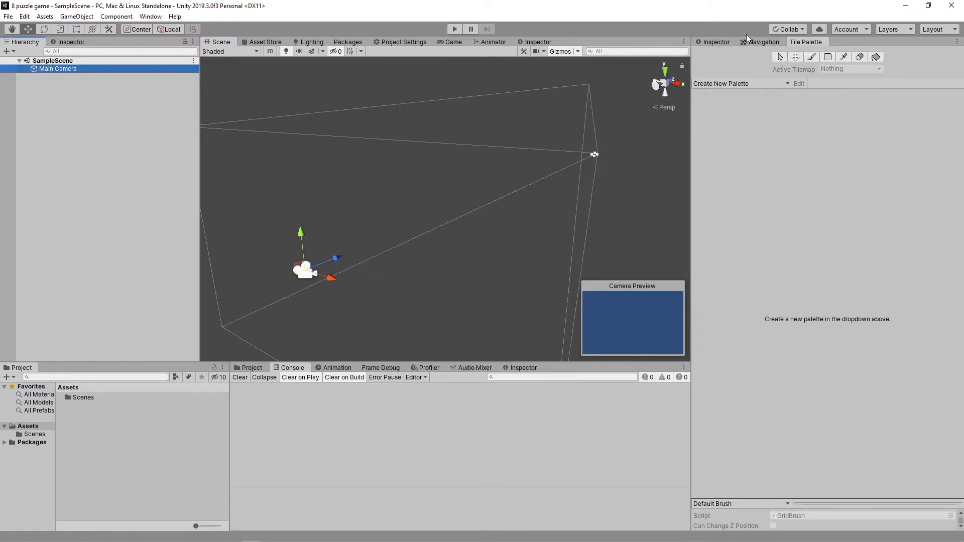
{"action": "left_click", "coordinate": [720, 43]}
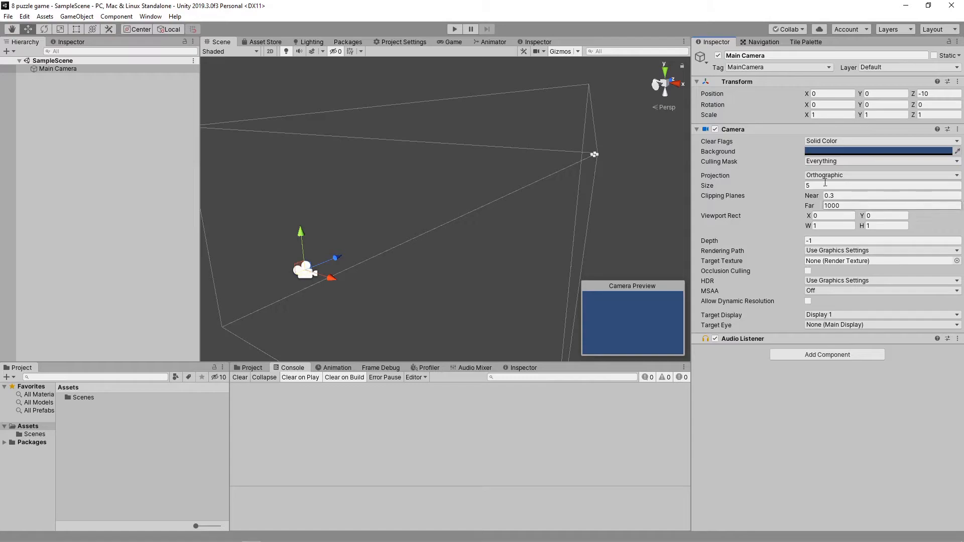
Step: Try the Perspective projection on the Main Camera, inspect its view volume, and set the projection back to Orthographic
{"action": "left_click", "coordinate": [831, 176]}
{"action": "left_click", "coordinate": [837, 187]}
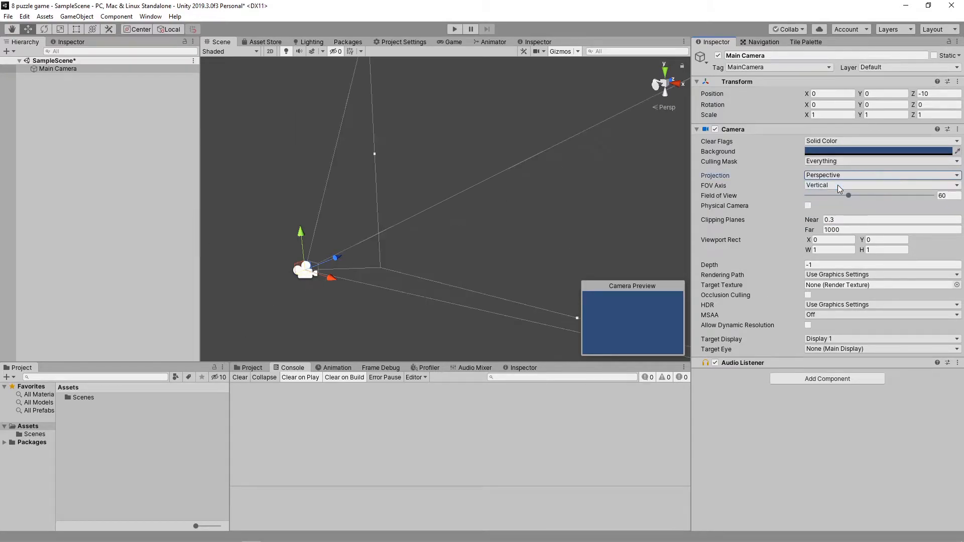
{"action": "left_click_drag", "start_coordinate": [318, 299], "coordinate": [514, 230], "text": "alt"}
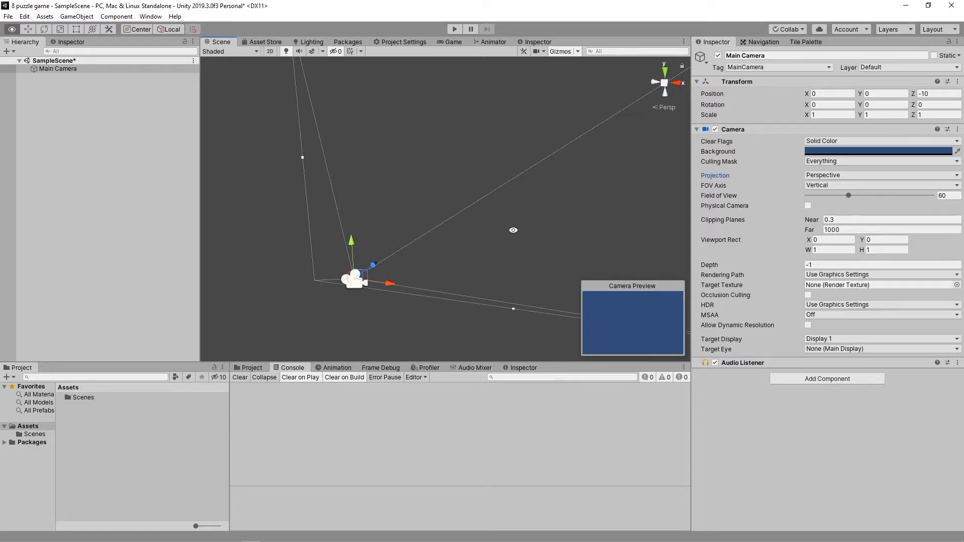
{"action": "left_click_drag", "start_coordinate": [539, 214], "coordinate": [500, 187], "text": "alt"}
{"action": "left_click", "coordinate": [848, 175]}
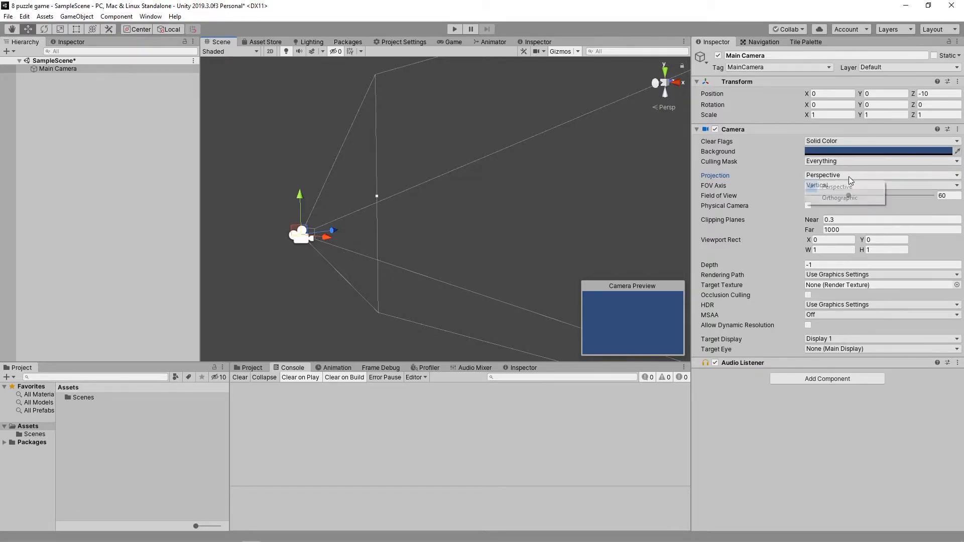
{"action": "left_click", "coordinate": [834, 197]}
Step: Set the Main Camera's far clipping plane to 50, inspect the shortened view volume, and collapse the Camera component
{"action": "left_click_drag", "start_coordinate": [594, 222], "coordinate": [653, 200], "text": "alt"}
{"action": "left_click", "coordinate": [855, 206]}
{"action": "type", "text": "050"}
{"action": "left_click_drag", "start_coordinate": [474, 248], "coordinate": [580, 173], "text": "alt"}
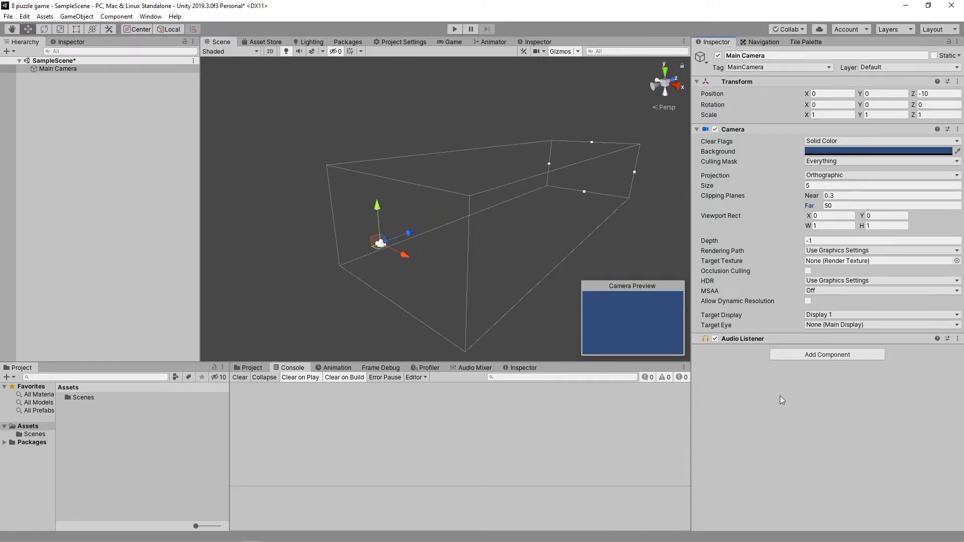
{"action": "left_click", "coordinate": [696, 130]}
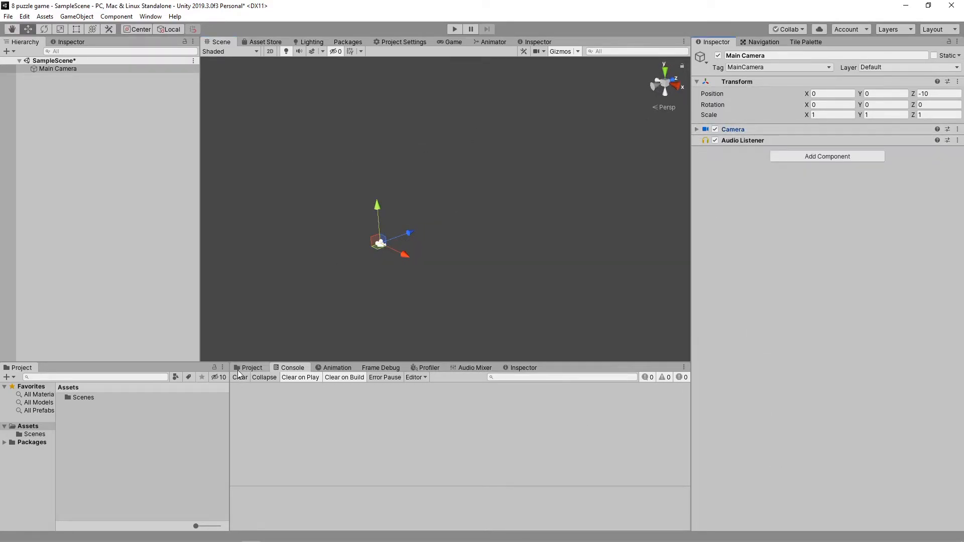
Step: Show the project's assets, and detach the Tile Palette from the docked layout and remove it
{"action": "left_click", "coordinate": [246, 369]}
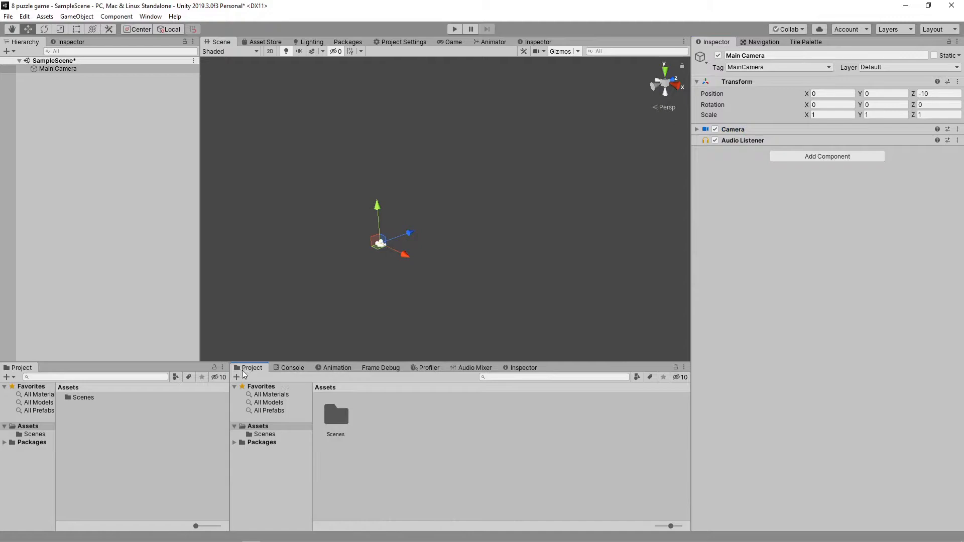
{"action": "left_click", "coordinate": [805, 43]}
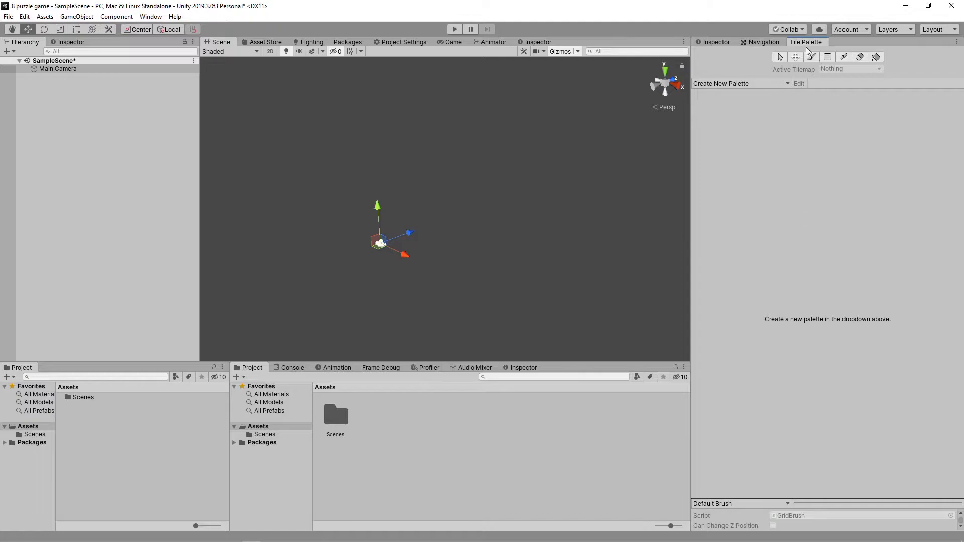
{"action": "left_click_drag", "start_coordinate": [805, 43], "coordinate": [411, 134]}
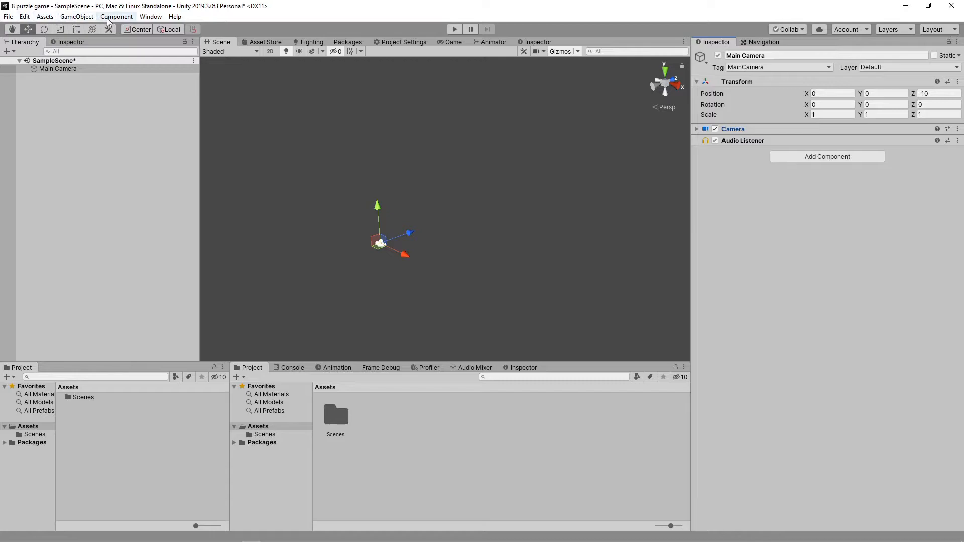
Step: Open the Tile Palette and dock it alongside the Inspector and Navigation views
{"action": "left_click", "coordinate": [151, 17]}
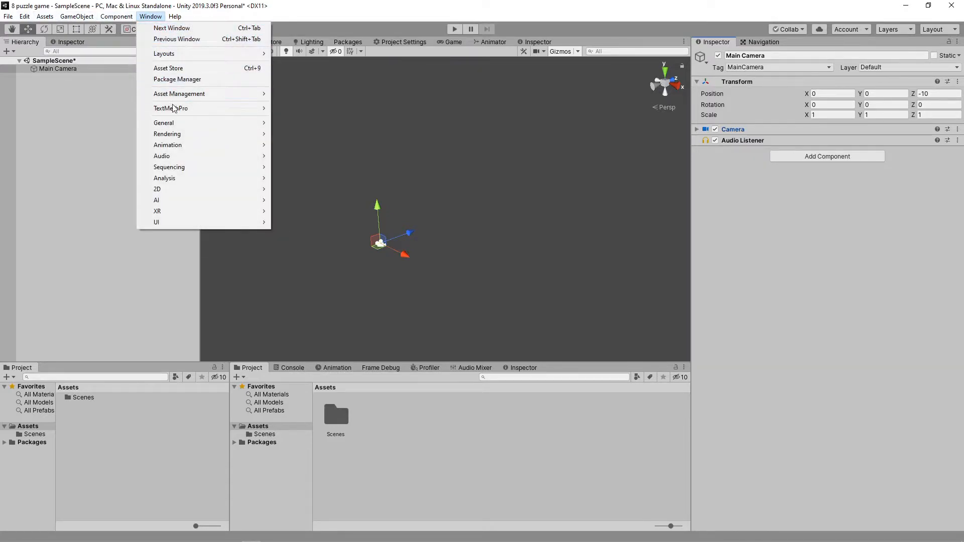
{"action": "mouse_move", "coordinate": [220, 189]}
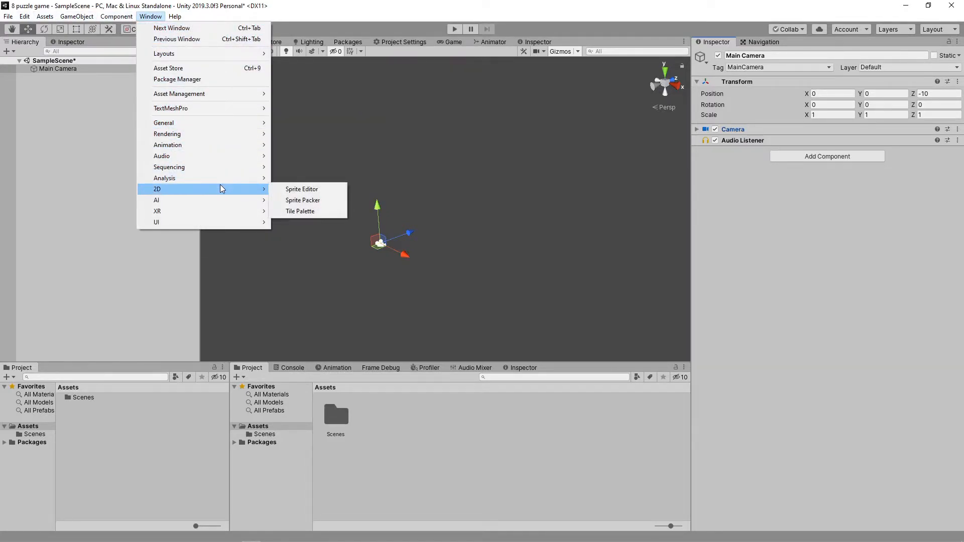
{"action": "left_click", "coordinate": [312, 215]}
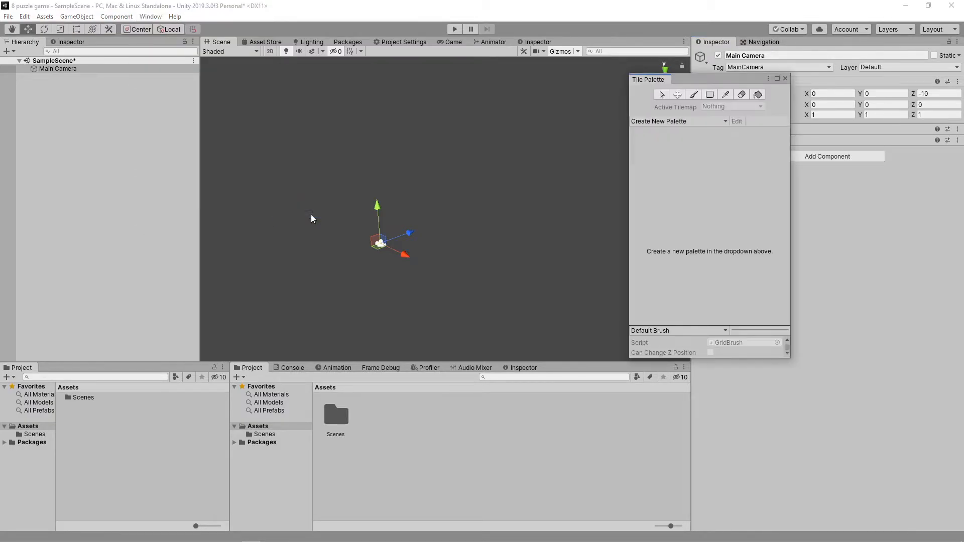
{"action": "left_click_drag", "start_coordinate": [707, 75], "coordinate": [449, 152]}
{"action": "left_click_drag", "start_coordinate": [388, 152], "coordinate": [803, 41]}
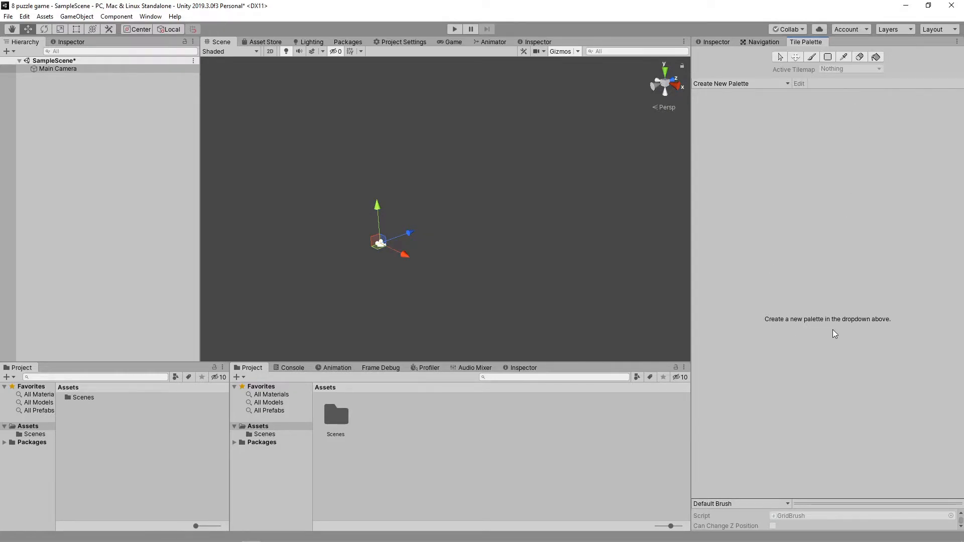
Step: Create a tile palette named "Project Palette" and save it in a new Assets subfolder named "Spreites and stuff"
{"action": "left_click", "coordinate": [743, 83]}
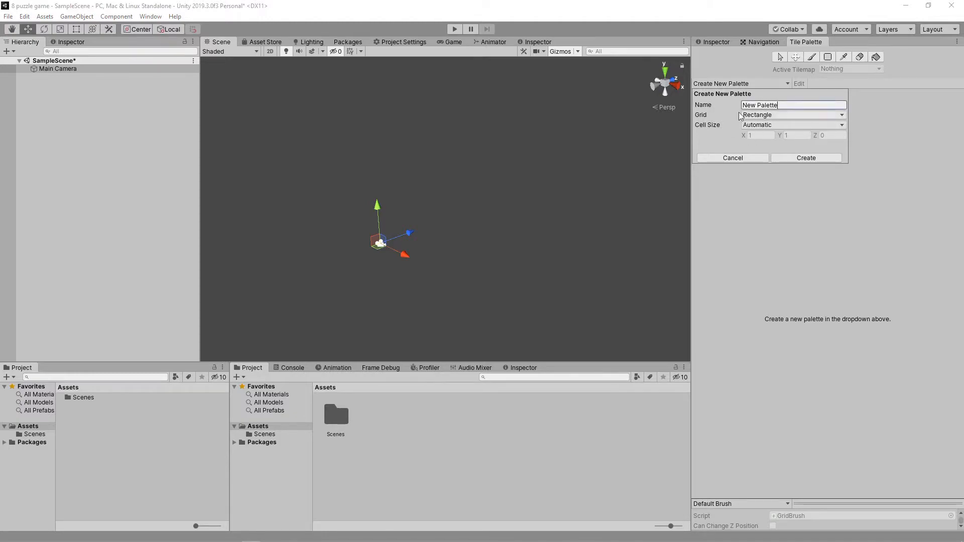
{"action": "left_click", "coordinate": [759, 105]}
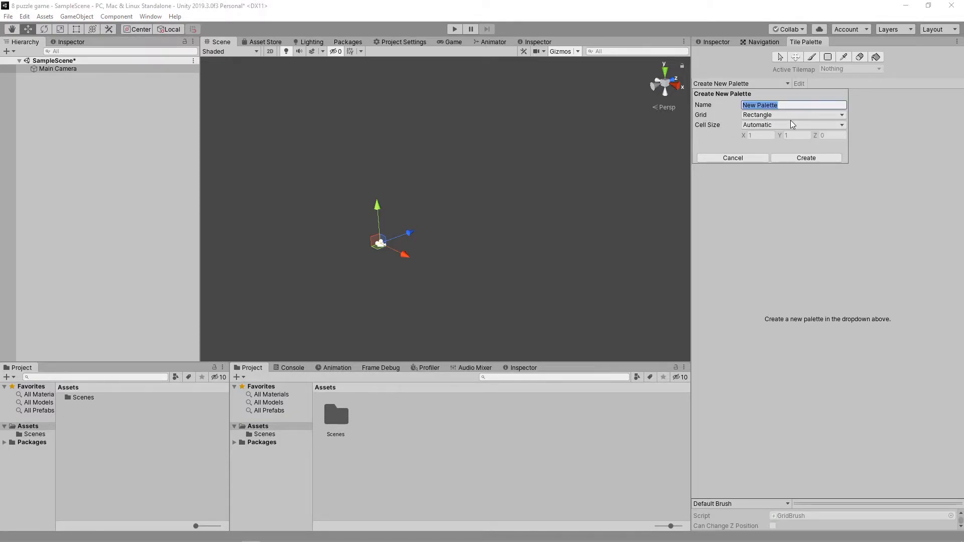
{"action": "type", "text": "Project Pa"}
{"action": "left_click", "coordinate": [809, 159]}
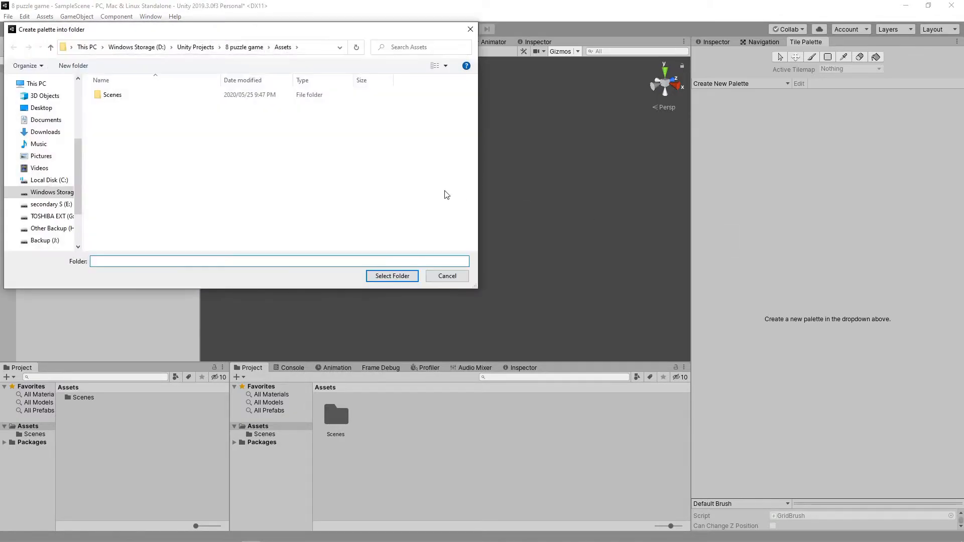
{"action": "right_click", "coordinate": [368, 246]}
{"action": "mouse_move", "coordinate": [442, 386]}
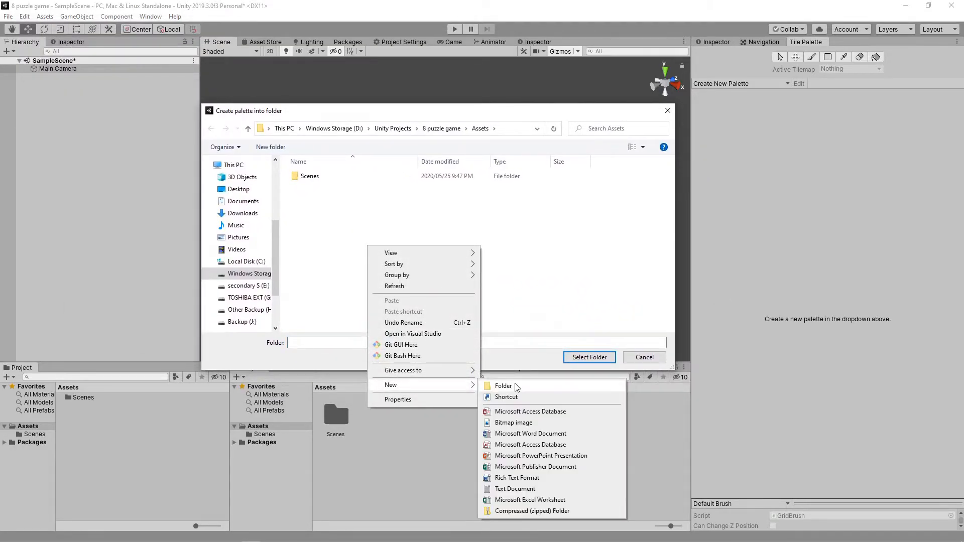
{"action": "left_click", "coordinate": [499, 387]}
{"action": "type", "text": "Spreites and stuff"}
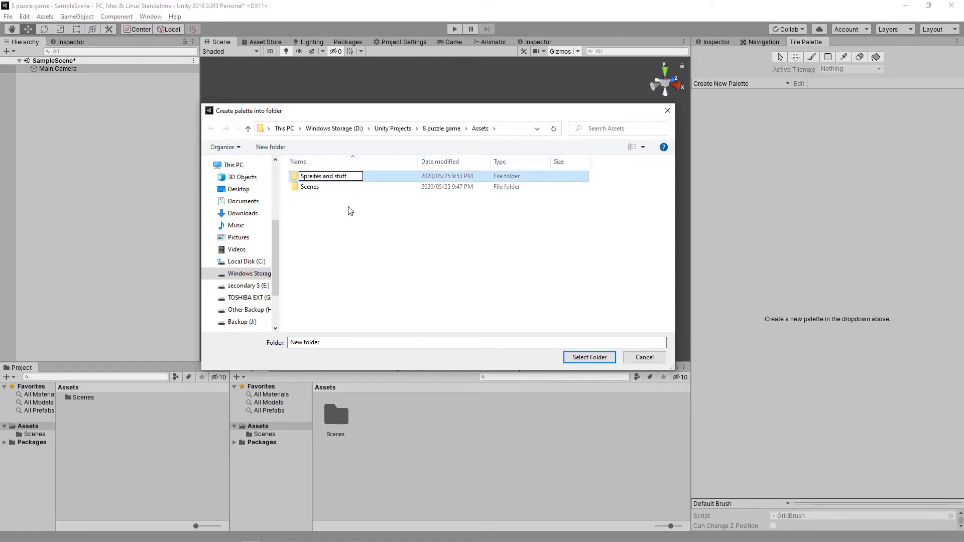
{"action": "key", "text": "Return"}
{"action": "left_click", "coordinate": [589, 357]}
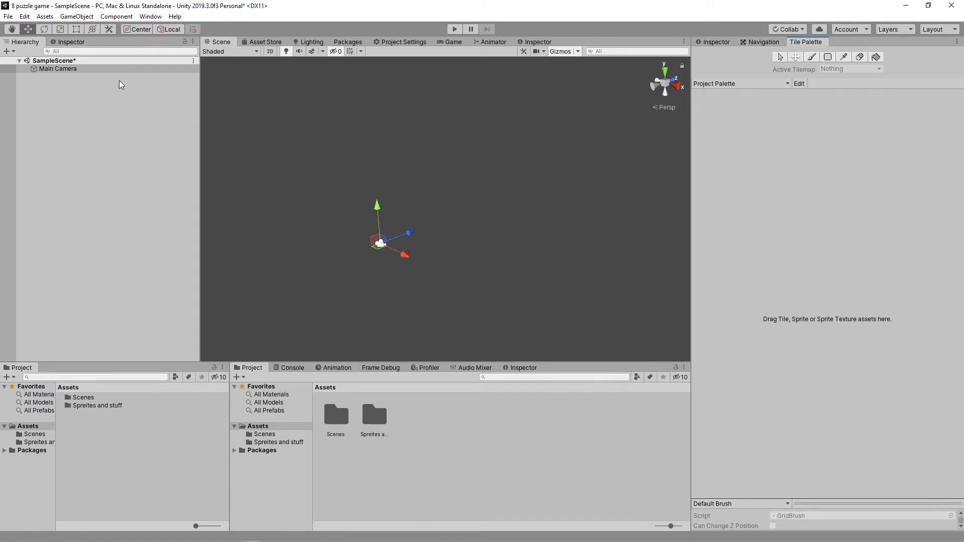
Step: Switch the Scene view to 2D, and open the "Spreites and stuff" folder with the palette prefab collapsed
{"action": "left_click", "coordinate": [270, 51]}
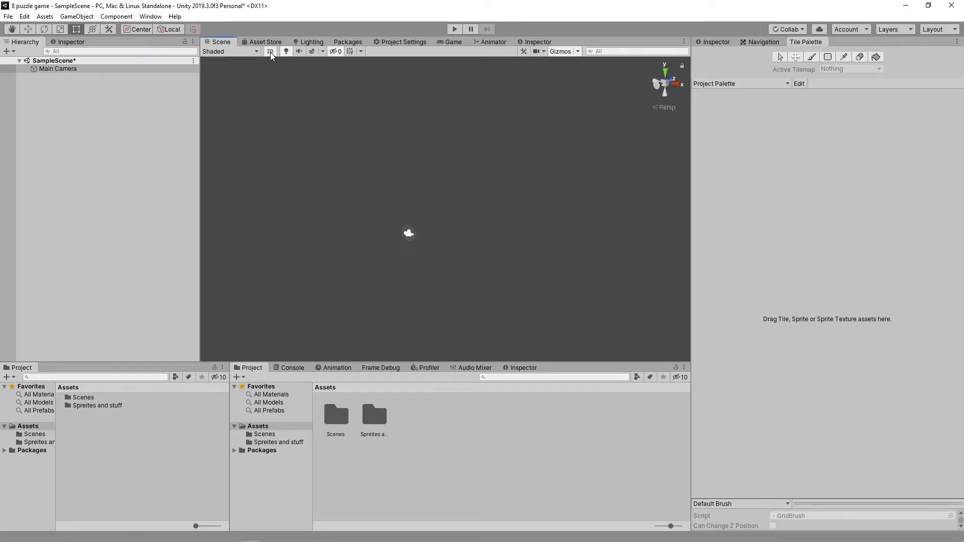
{"action": "left_click", "coordinate": [121, 156]}
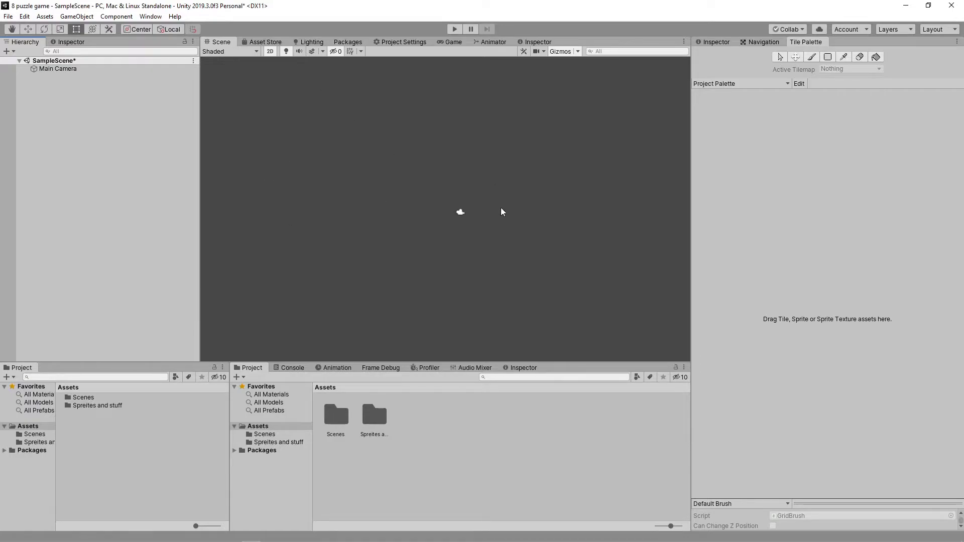
{"action": "left_click", "coordinate": [429, 427]}
{"action": "double_click", "coordinate": [375, 419]}
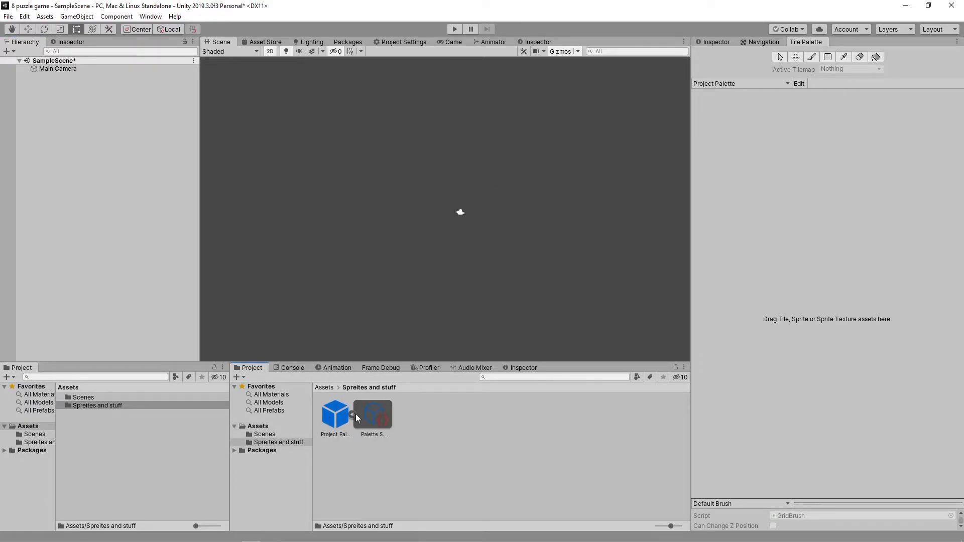
{"action": "left_click", "coordinate": [352, 414]}
Step: Create a square sprite named "Square" in the "Spreites and stuff" folder
{"action": "right_click", "coordinate": [414, 422]}
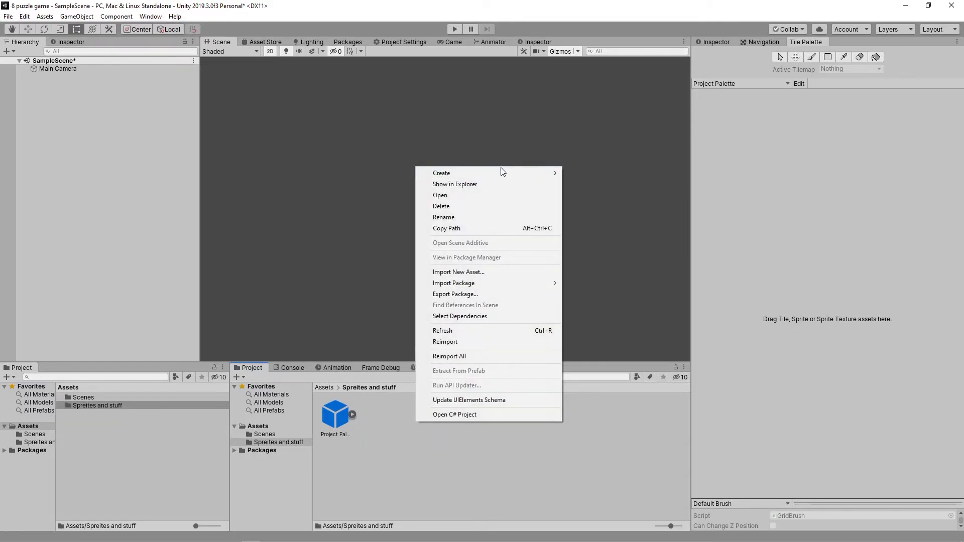
{"action": "mouse_move", "coordinate": [501, 173]}
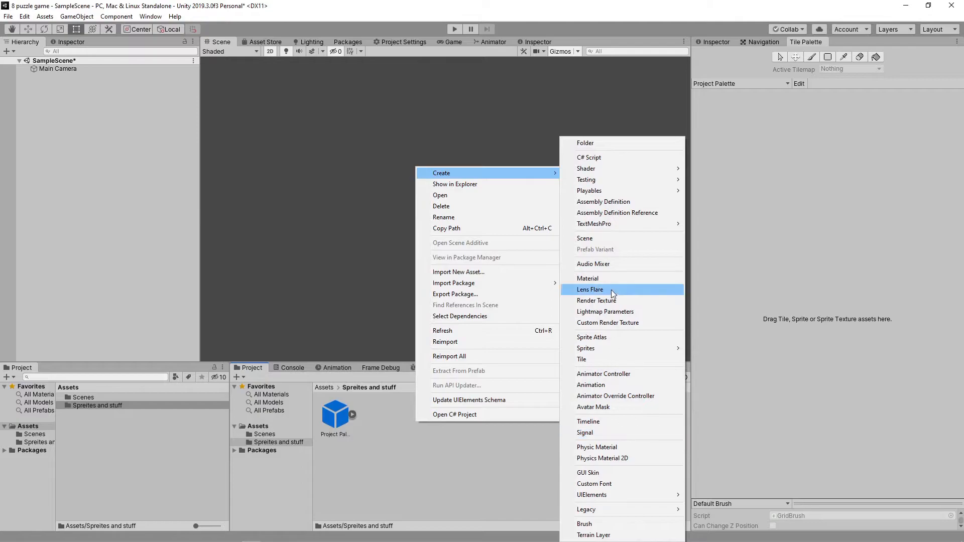
{"action": "mouse_move", "coordinate": [607, 350]}
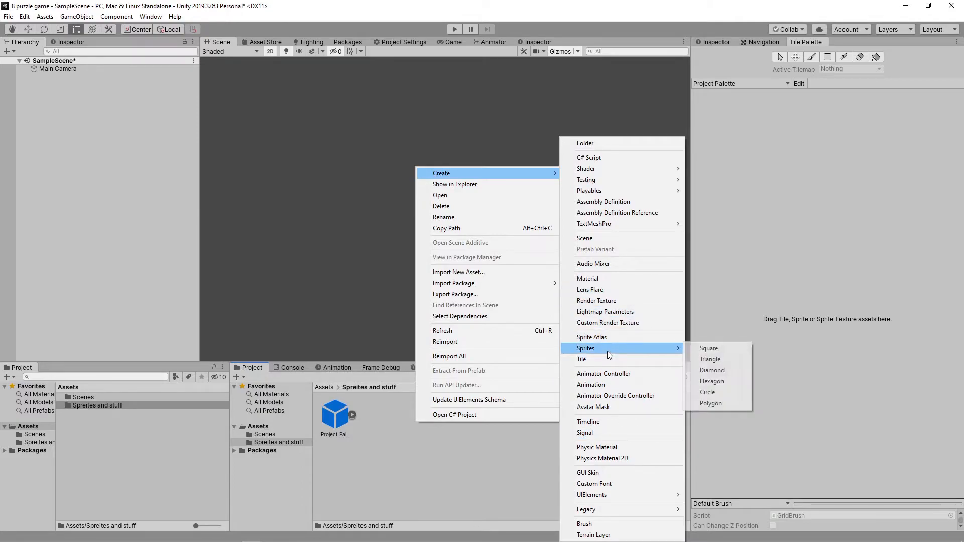
{"action": "left_click", "coordinate": [709, 349]}
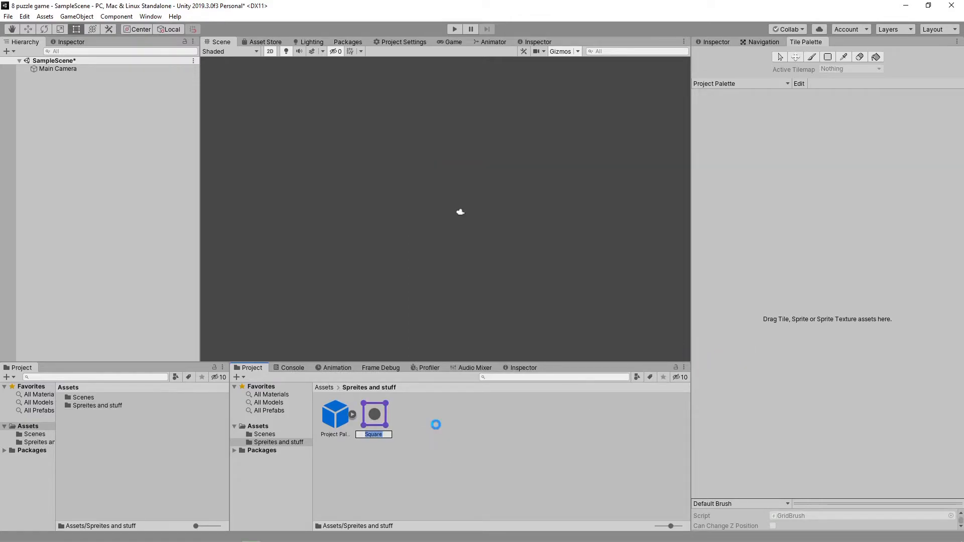
{"action": "key", "text": "Return"}
{"action": "left_click_drag", "start_coordinate": [372, 415], "coordinate": [794, 282]}
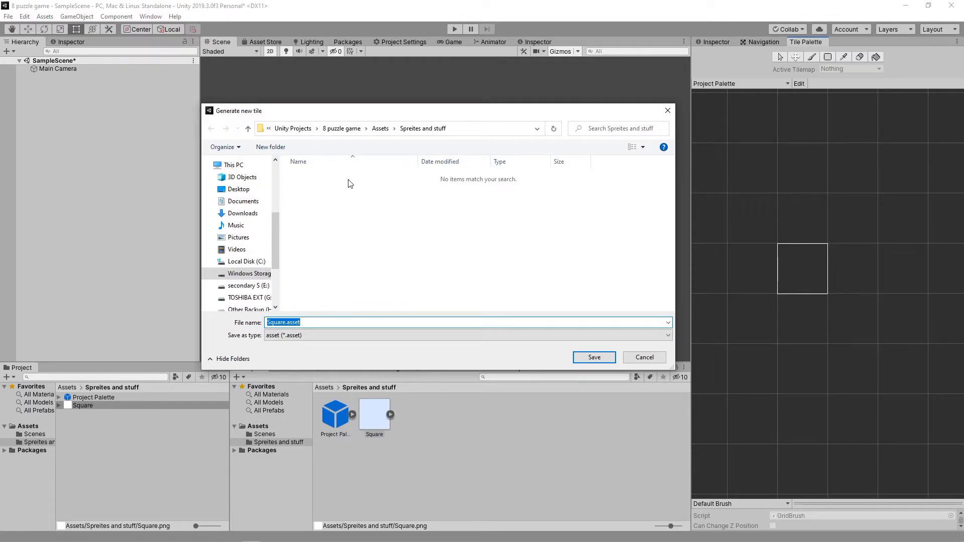
{"action": "left_click", "coordinate": [344, 207]}
{"action": "right_click", "coordinate": [309, 219]}
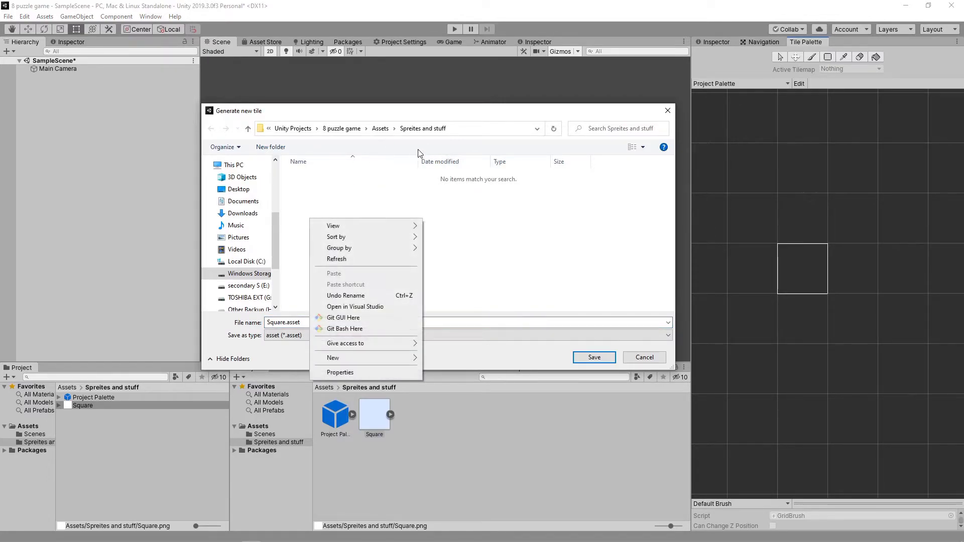
{"action": "left_click", "coordinate": [500, 244]}
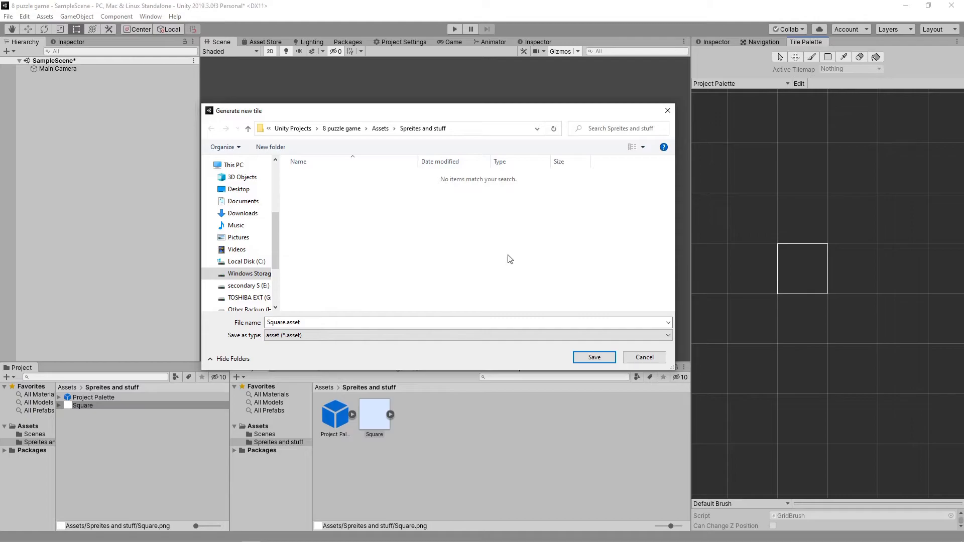
{"action": "left_click", "coordinate": [645, 358]}
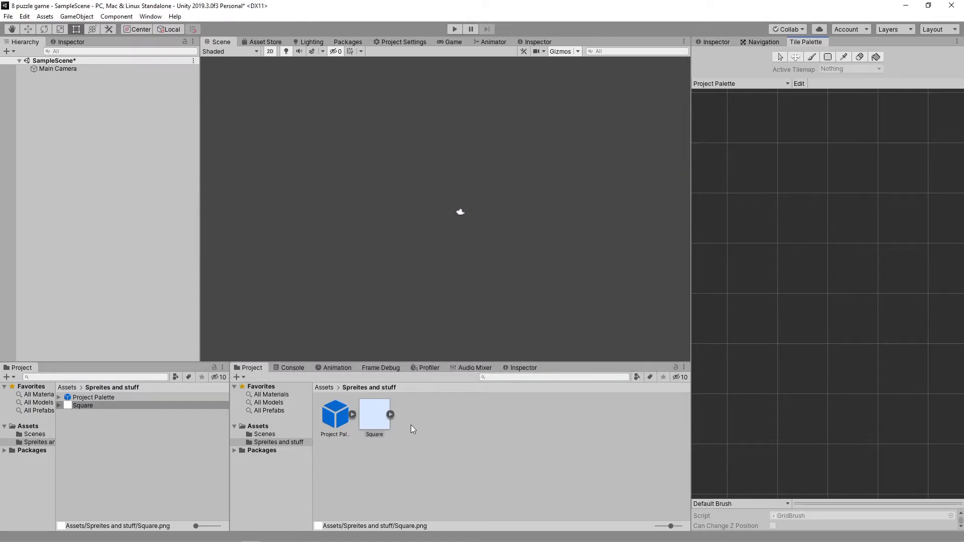
Step: Rename the "Spreites and stuff" folder to "Sprites and Stuff" and open it
{"action": "left_click", "coordinate": [324, 388]}
{"action": "right_click", "coordinate": [373, 416]}
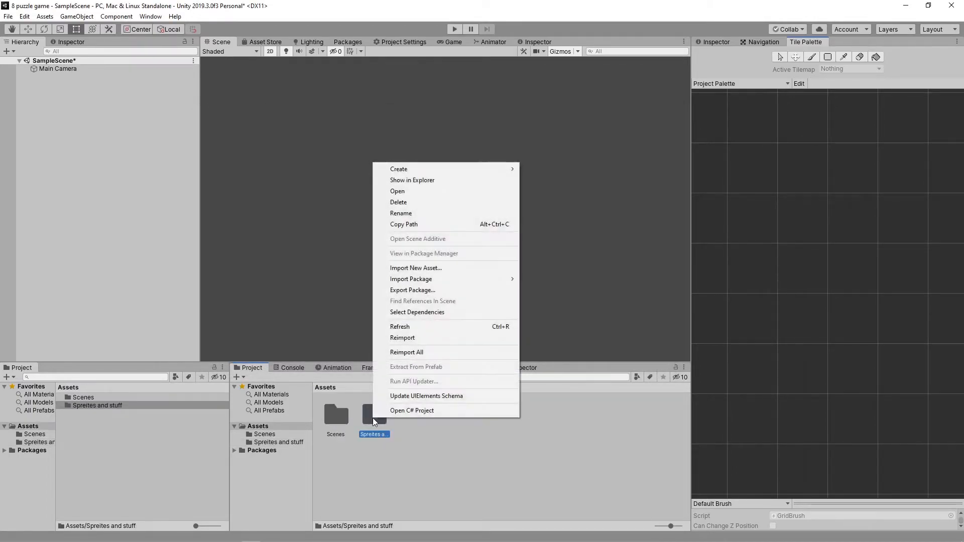
{"action": "left_click", "coordinate": [401, 213]}
{"action": "type", "text": "Sprites and Stuff"}
{"action": "key", "text": "Return"}
{"action": "double_click", "coordinate": [377, 415]}
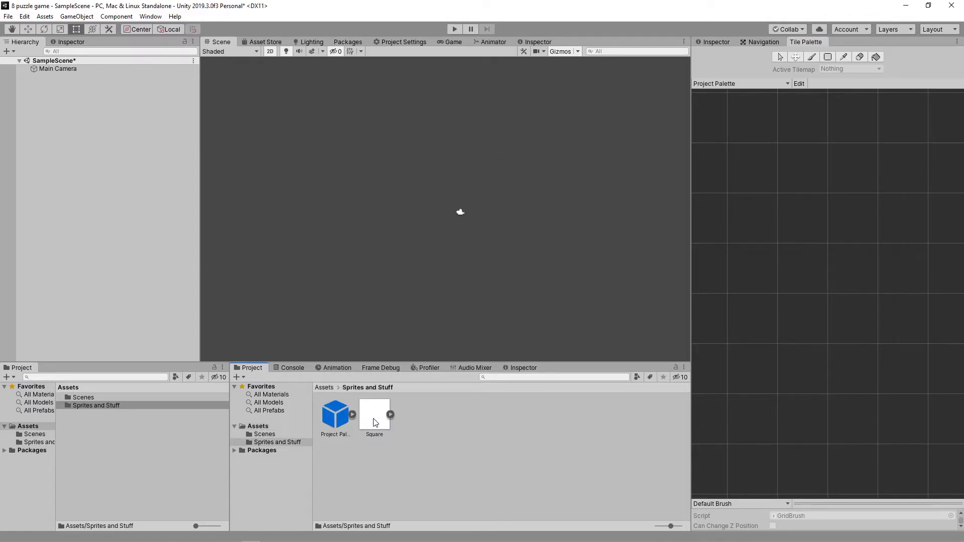
Step: Add the Square sprite to Project Palette, saving its tile as Square.asset in a new "Spite Assets" subfolder
{"action": "left_click", "coordinate": [429, 433]}
{"action": "left_click_drag", "start_coordinate": [374, 420], "coordinate": [785, 321]}
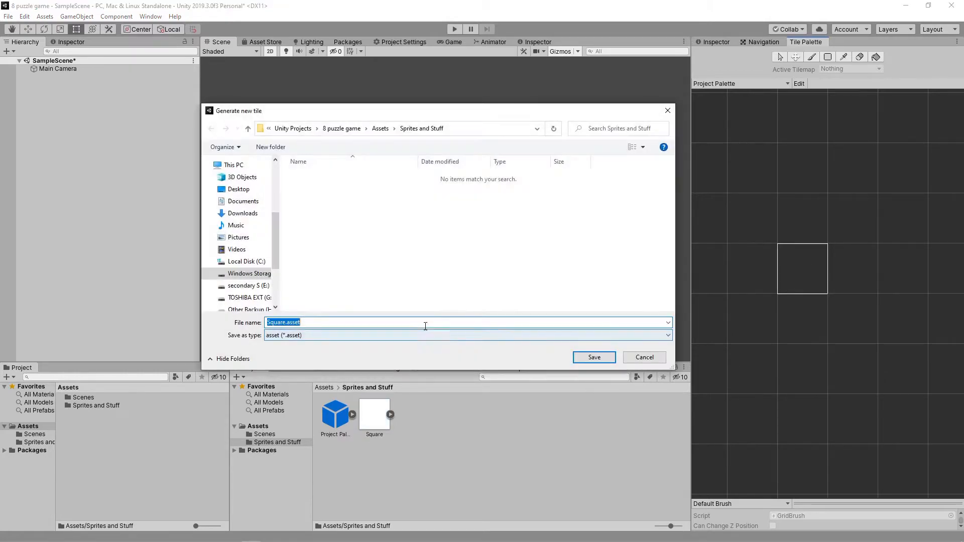
{"action": "right_click", "coordinate": [376, 191]}
{"action": "mouse_move", "coordinate": [432, 330]}
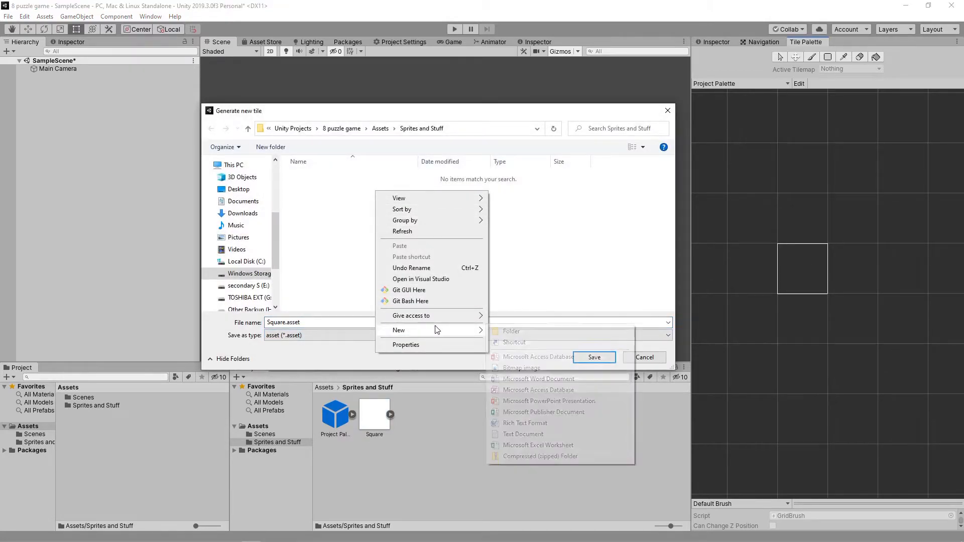
{"action": "left_click", "coordinate": [523, 335]}
{"action": "type", "text": "Assets"}
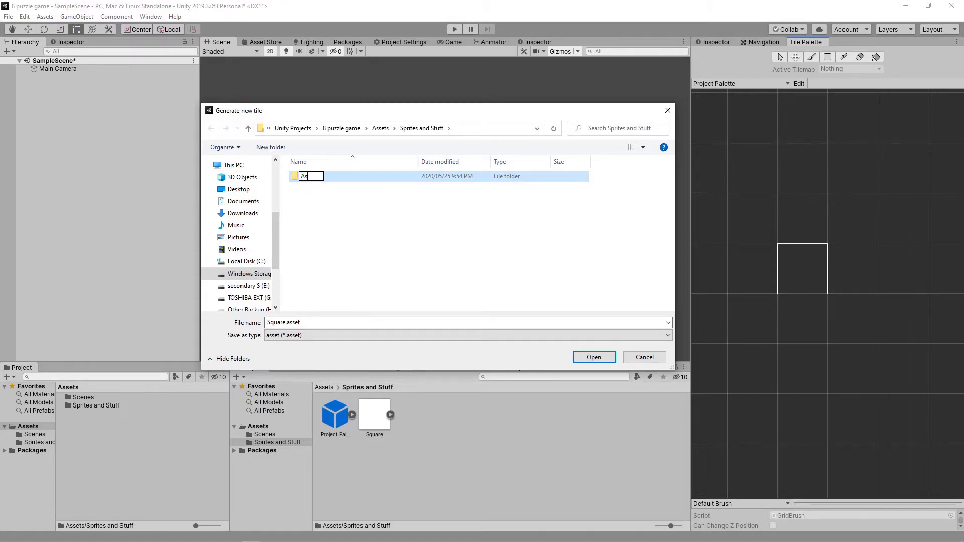
{"action": "key", "text": "Left"}
{"action": "type", "text": "Spite"}
{"action": "left_click", "coordinate": [456, 276]}
{"action": "double_click", "coordinate": [377, 176]}
{"action": "left_click", "coordinate": [594, 357]}
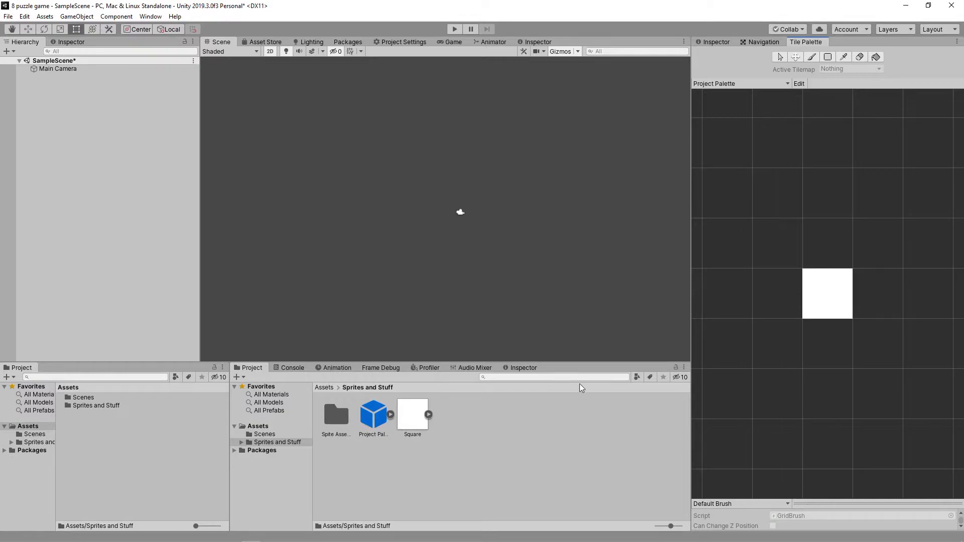
Step: Activate the tile paint brush and add a 2D Tilemap object to the scene
{"action": "key", "text": "b"}
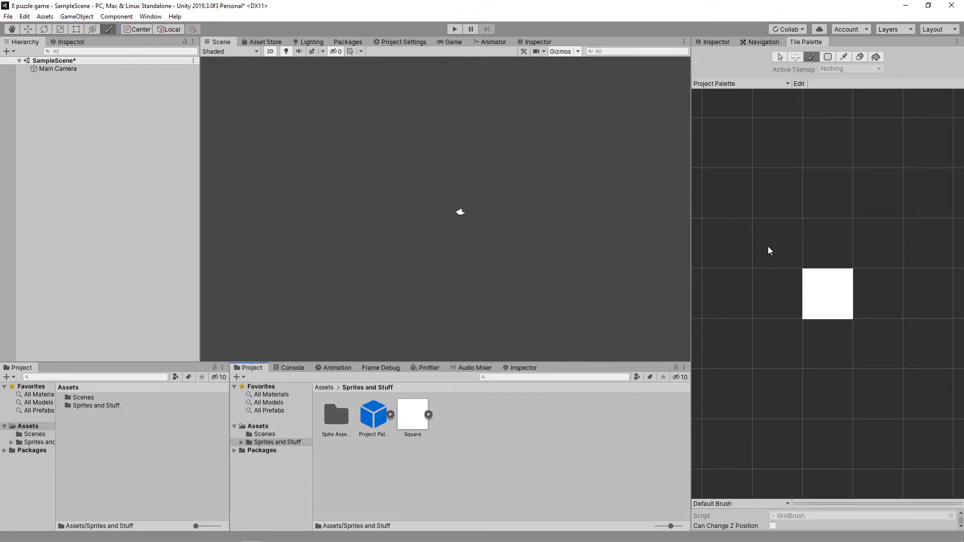
{"action": "right_click", "coordinate": [63, 113]}
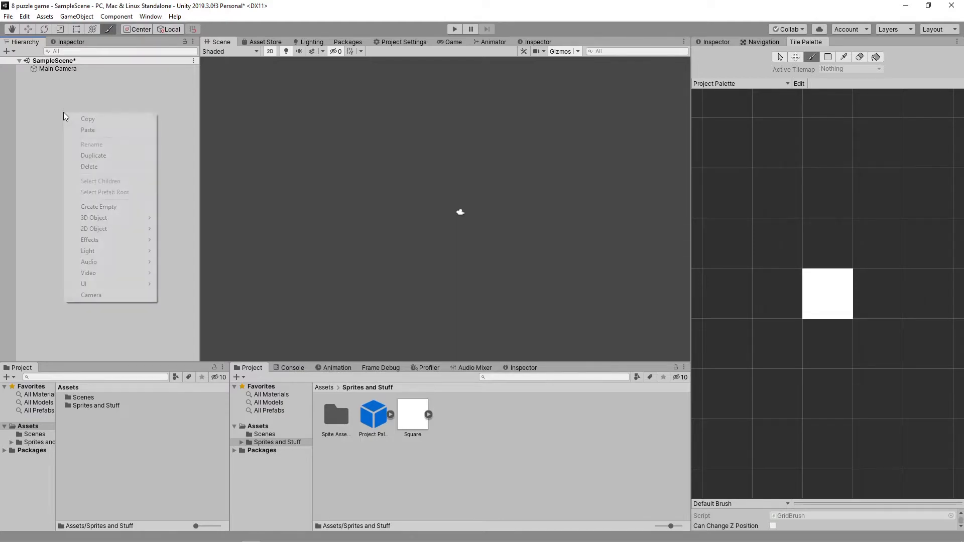
{"action": "mouse_move", "coordinate": [121, 228]}
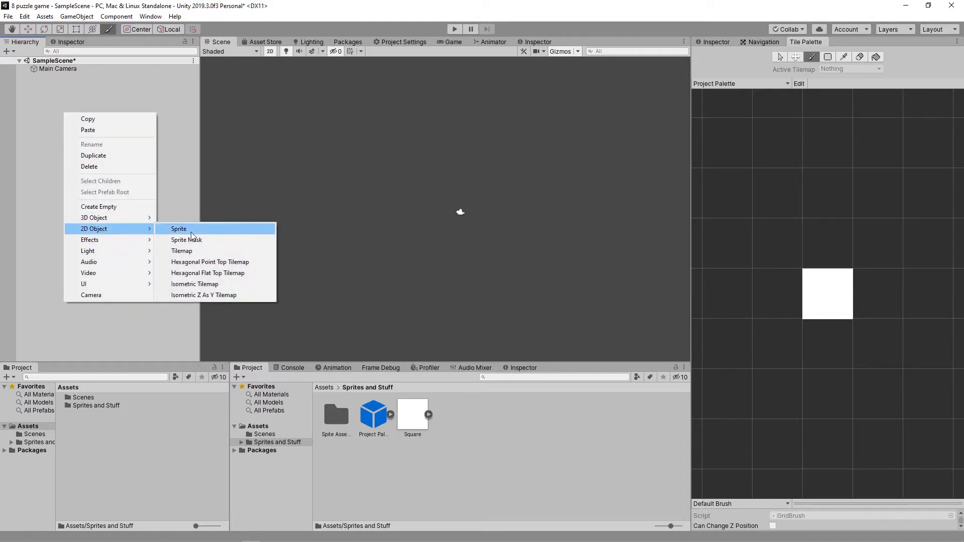
{"action": "left_click", "coordinate": [227, 250]}
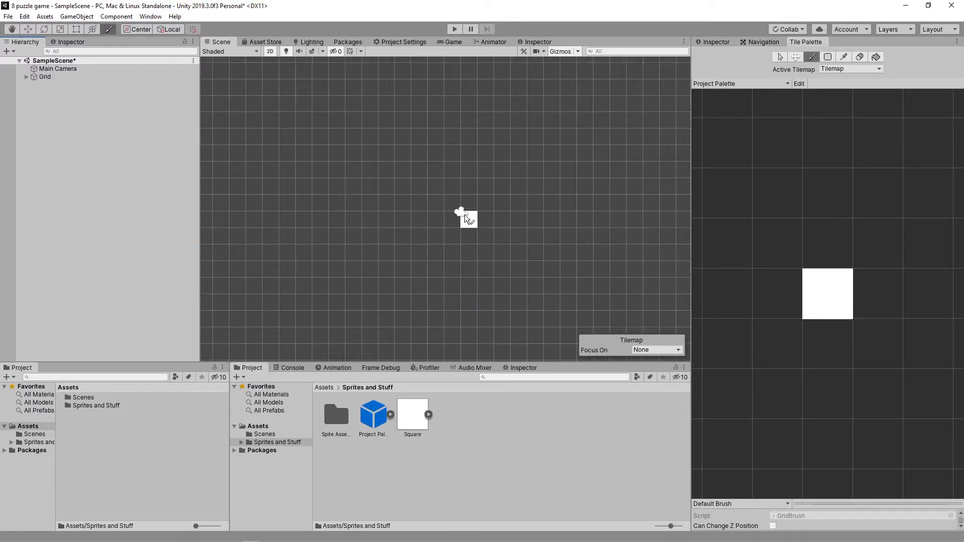
Step: Paint freehand strokes of white square tiles around the camera on the tilemap, and check them in the Game view
{"action": "scroll", "coordinate": [465, 215], "scroll_direction": "down", "scroll_amount": 1}
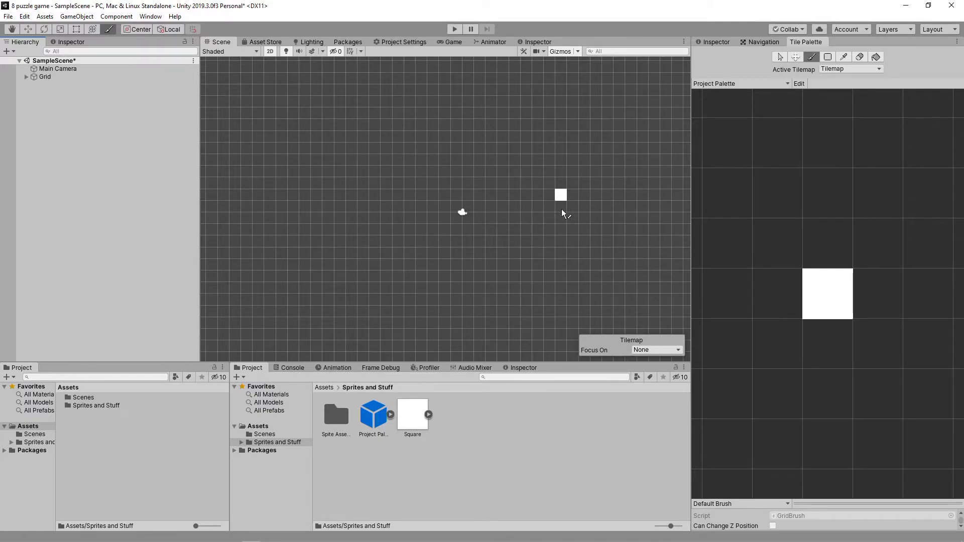
{"action": "mouse_move", "coordinate": [412, 151]}
{"action": "left_mouse_down"}
{"action": "mouse_move", "coordinate": [369, 179]}
{"action": "mouse_move", "coordinate": [339, 172]}
{"action": "mouse_move", "coordinate": [304, 254]}
{"action": "mouse_move", "coordinate": [466, 136]}
{"action": "mouse_move", "coordinate": [464, 245]}
{"action": "left_mouse_up"}
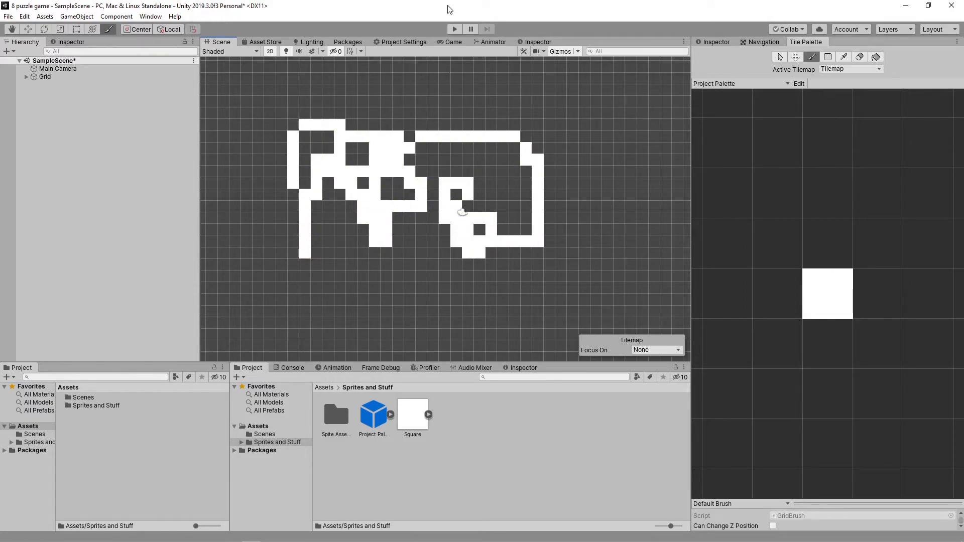
{"action": "left_click", "coordinate": [449, 42]}
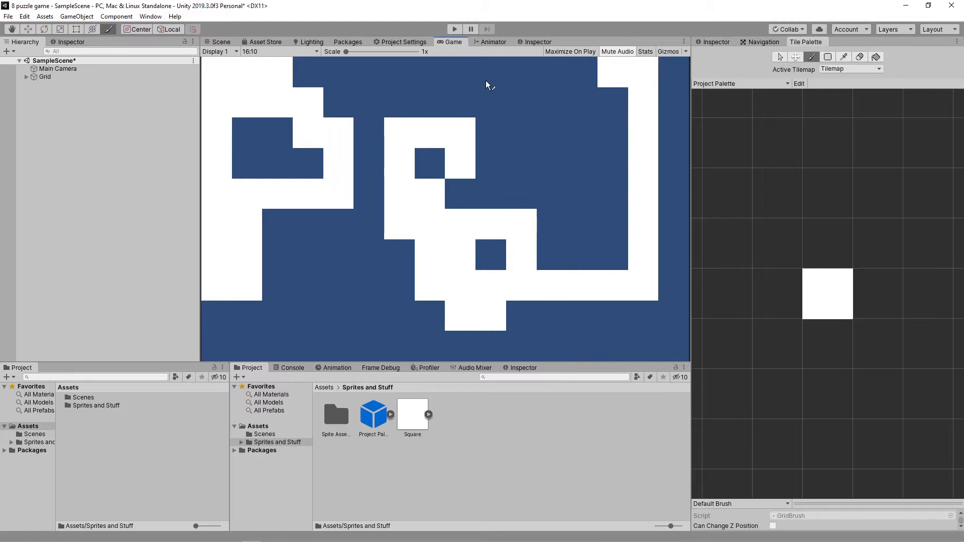
{"action": "left_click", "coordinate": [218, 42]}
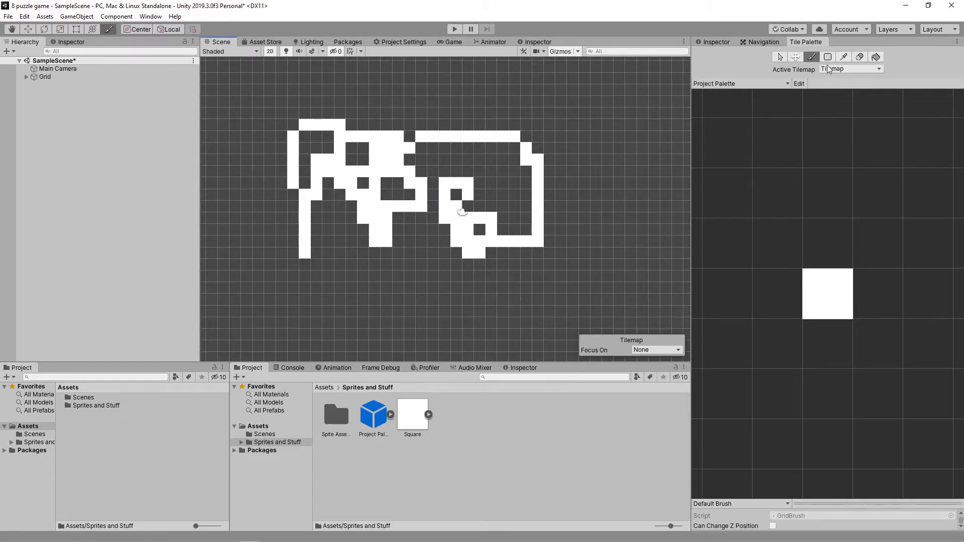
Step: Erase all the painted white tiles from the tilemap with the tile eraser
{"action": "left_click", "coordinate": [844, 57]}
{"action": "left_click", "coordinate": [864, 60]}
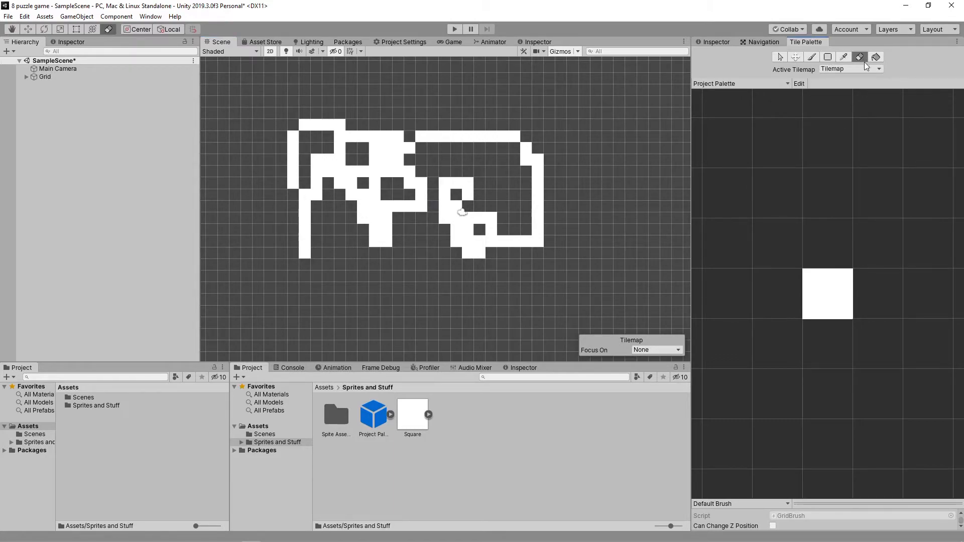
{"action": "mouse_move", "coordinate": [533, 234]}
{"action": "left_mouse_down"}
{"action": "mouse_move", "coordinate": [539, 152]}
{"action": "mouse_move", "coordinate": [522, 121]}
{"action": "left_mouse_up"}
{"action": "mouse_move", "coordinate": [436, 142]}
{"action": "left_mouse_down"}
{"action": "mouse_move", "coordinate": [278, 145]}
{"action": "mouse_move", "coordinate": [297, 131]}
{"action": "mouse_move", "coordinate": [336, 149]}
{"action": "mouse_move", "coordinate": [297, 168]}
{"action": "mouse_move", "coordinate": [305, 197]}
{"action": "mouse_move", "coordinate": [353, 177]}
{"action": "left_mouse_up"}
{"action": "mouse_move", "coordinate": [401, 155]}
{"action": "left_mouse_down"}
{"action": "mouse_move", "coordinate": [421, 204]}
{"action": "mouse_move", "coordinate": [365, 194]}
{"action": "left_mouse_up"}
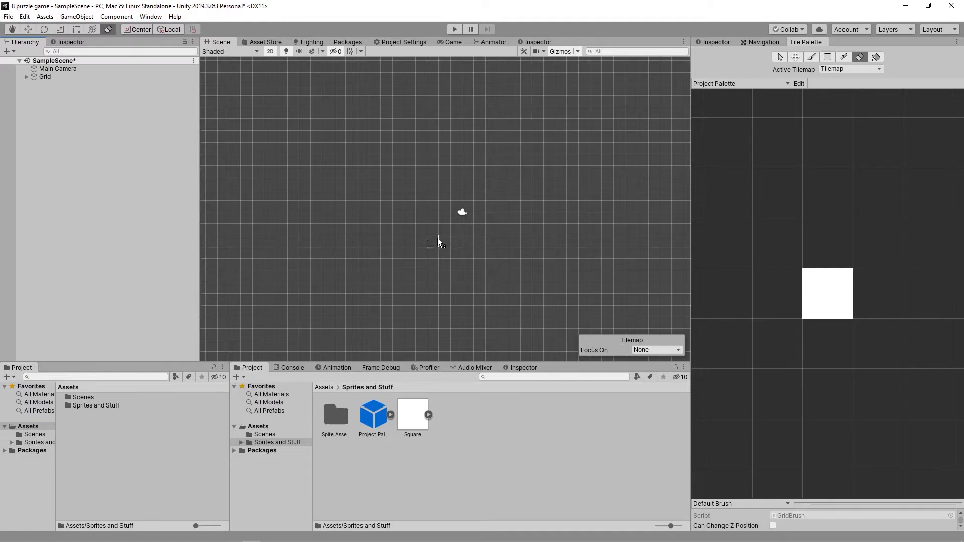
Step: Inspect the Square texture's import settings and its sprite's properties in the Sprites and Stuff folder
{"action": "mouse_move", "coordinate": [236, 540]}
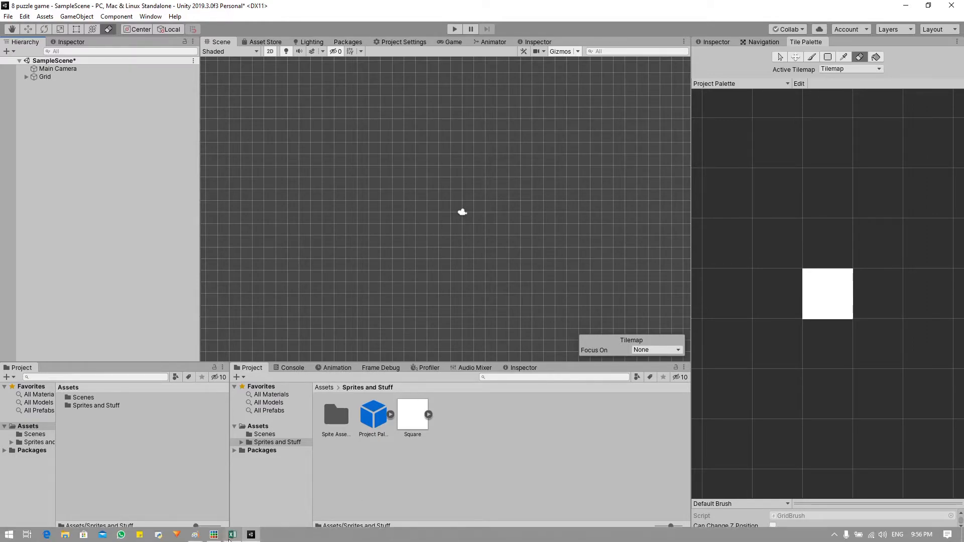
{"action": "left_click", "coordinate": [429, 414]}
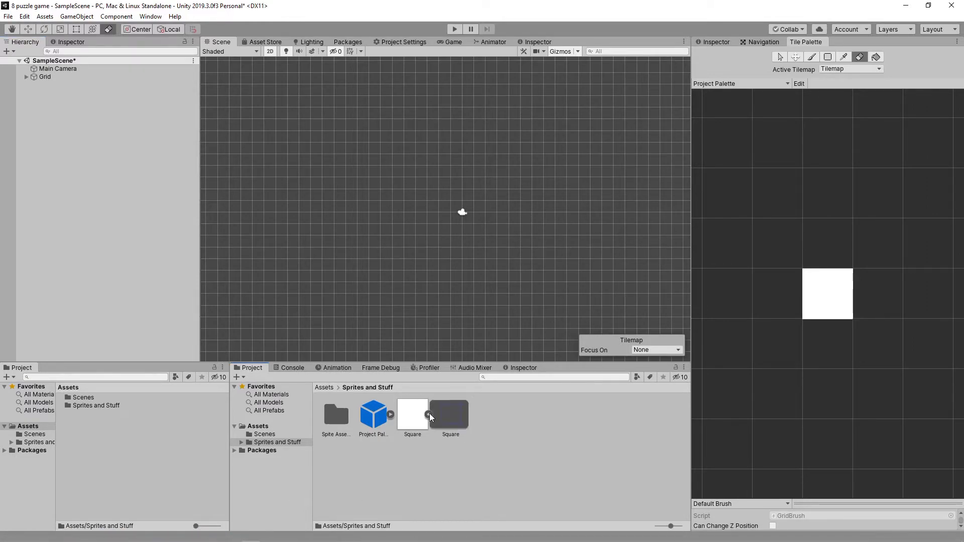
{"action": "left_click", "coordinate": [449, 418]}
{"action": "left_click", "coordinate": [713, 43]}
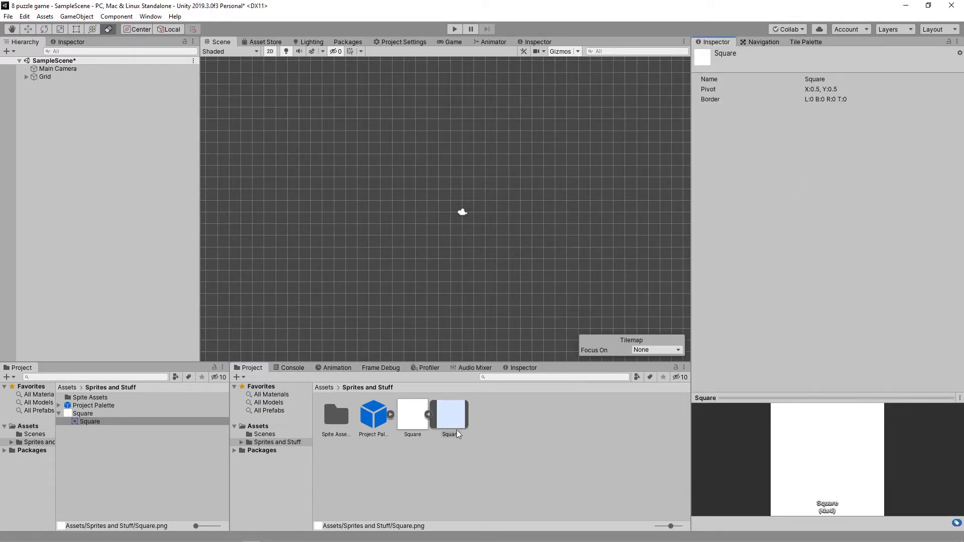
{"action": "left_click", "coordinate": [411, 417]}
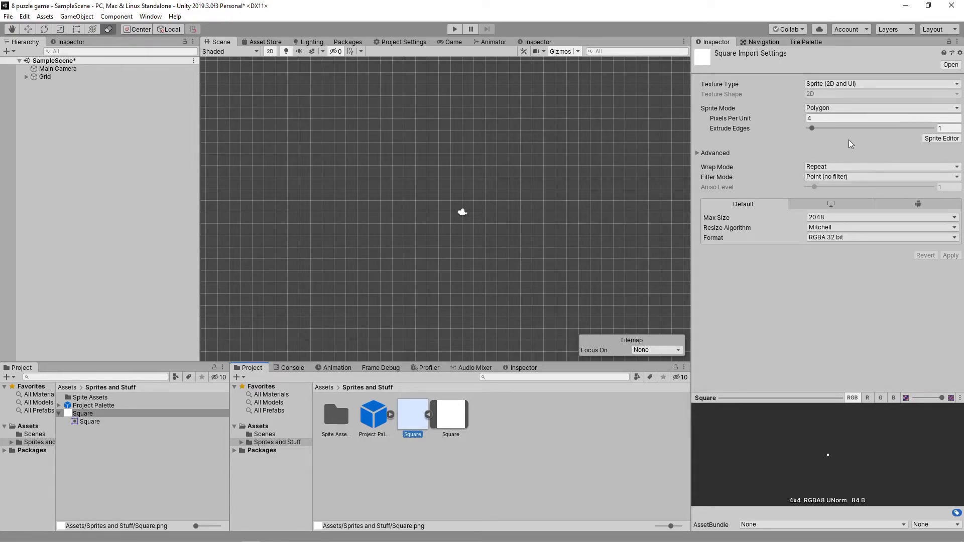
{"action": "left_click", "coordinate": [419, 459]}
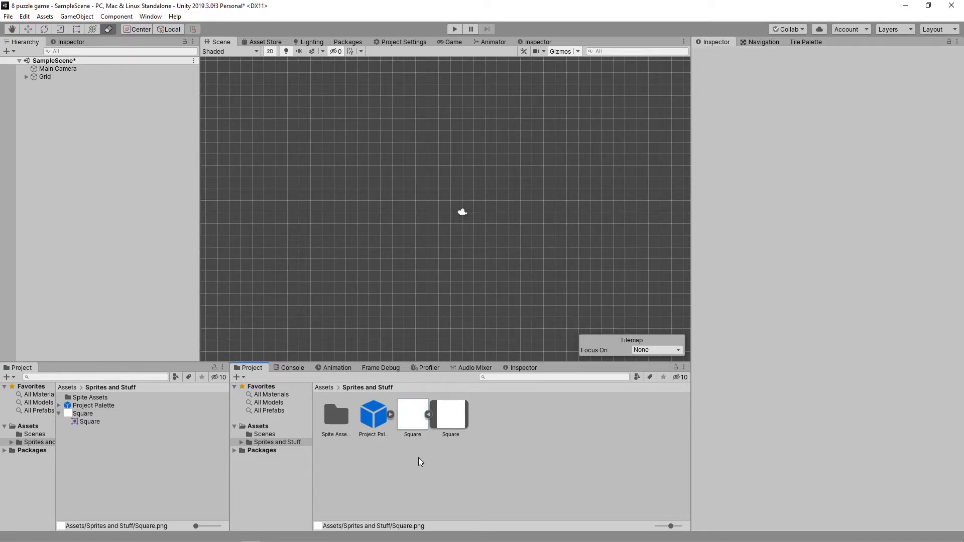
Step: Switch to Piskel, reposition and narrow its window over the Scene view, and set the pen size to 3 pixels
{"action": "left_click", "coordinate": [213, 540]}
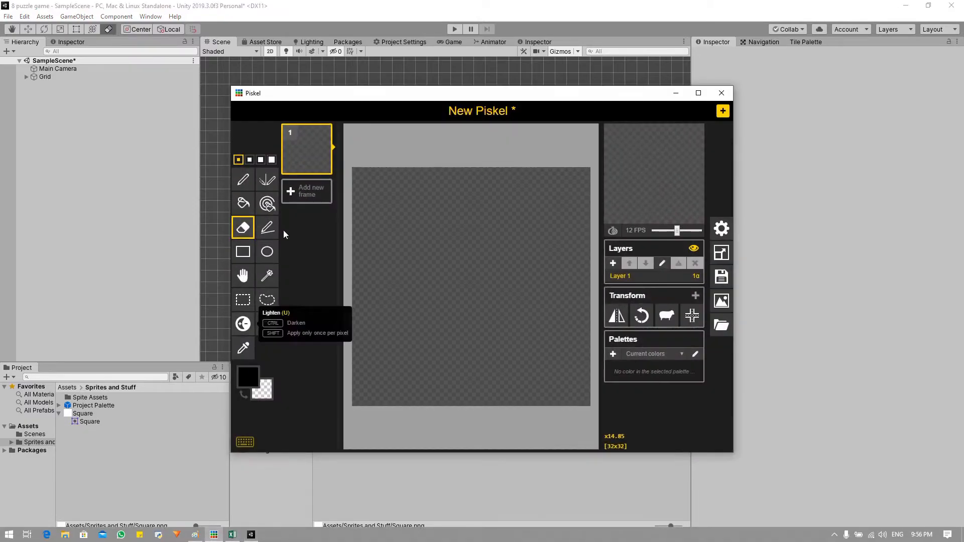
{"action": "left_click_drag", "start_coordinate": [512, 97], "coordinate": [516, 117]}
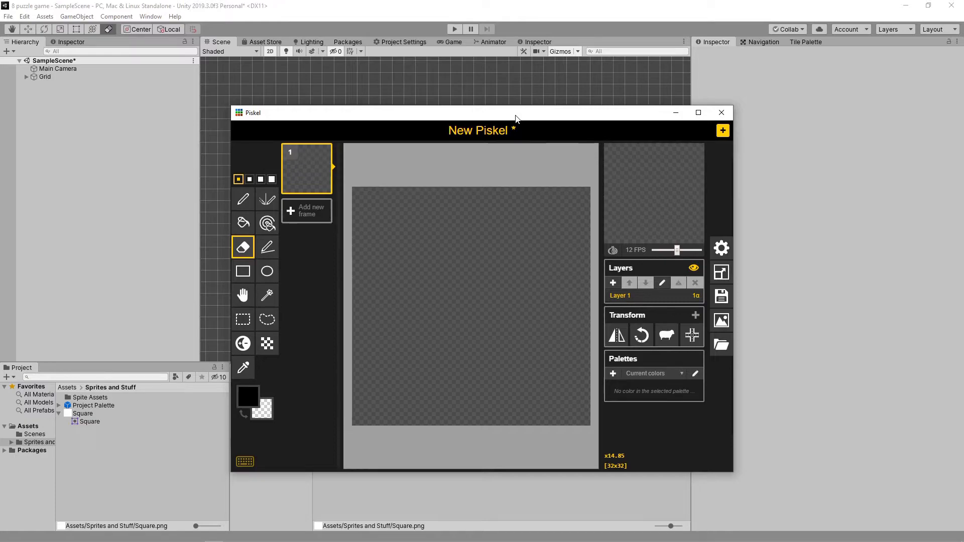
{"action": "left_click_drag", "start_coordinate": [516, 118], "coordinate": [484, 118]}
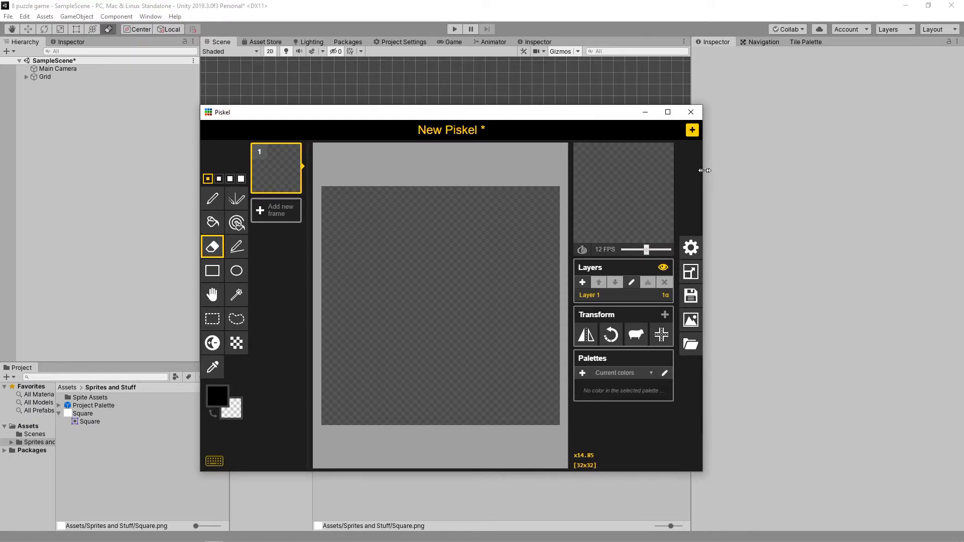
{"action": "left_click_drag", "start_coordinate": [706, 171], "coordinate": [690, 170]}
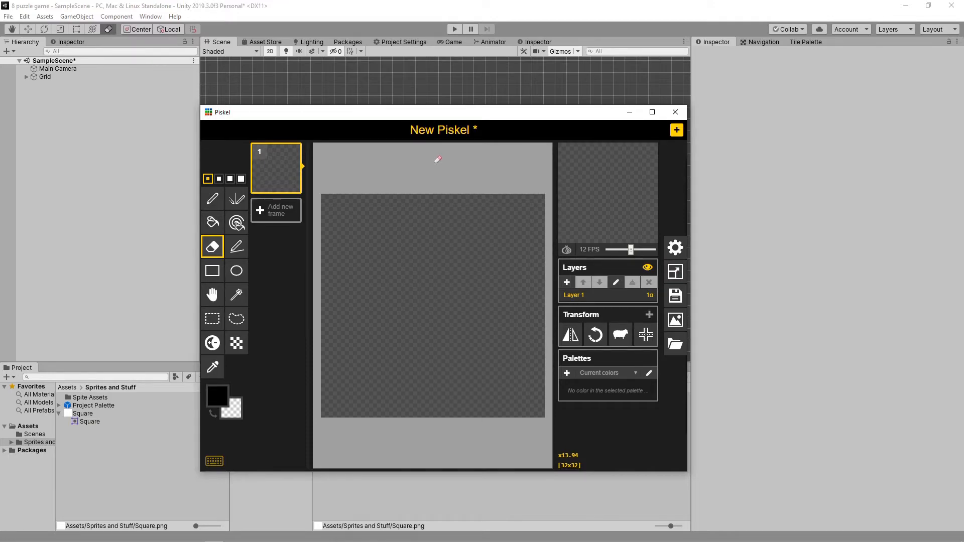
{"action": "left_click", "coordinate": [230, 179]}
Step: Scribble a black test shape on the canvas with the Pen tool and erase it completely
{"action": "left_click", "coordinate": [212, 199]}
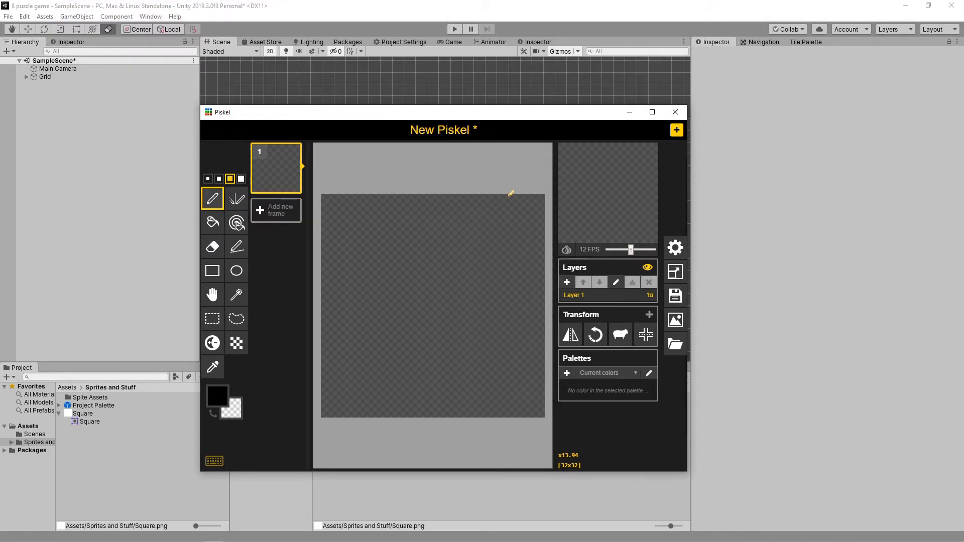
{"action": "mouse_move", "coordinate": [409, 209]}
{"action": "left_mouse_down"}
{"action": "mouse_move", "coordinate": [424, 273]}
{"action": "mouse_move", "coordinate": [482, 361]}
{"action": "mouse_move", "coordinate": [476, 380]}
{"action": "mouse_move", "coordinate": [486, 316]}
{"action": "mouse_move", "coordinate": [463, 340]}
{"action": "mouse_move", "coordinate": [413, 339]}
{"action": "mouse_move", "coordinate": [462, 317]}
{"action": "left_mouse_up"}
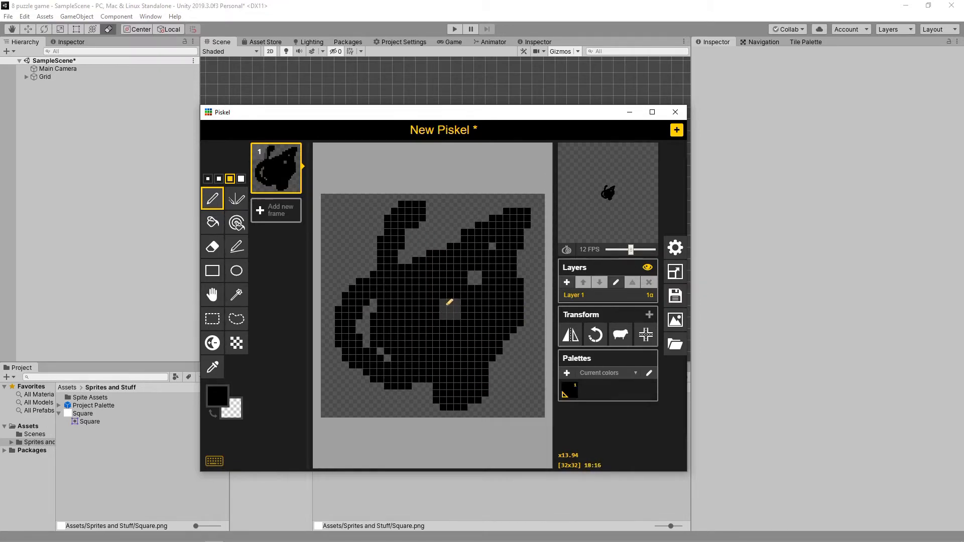
{"action": "left_click", "coordinate": [212, 247]}
{"action": "mouse_move", "coordinate": [407, 242]}
{"action": "left_mouse_down"}
{"action": "mouse_move", "coordinate": [402, 216]}
{"action": "mouse_move", "coordinate": [445, 228]}
{"action": "mouse_move", "coordinate": [371, 309]}
{"action": "mouse_move", "coordinate": [467, 273]}
{"action": "mouse_move", "coordinate": [338, 338]}
{"action": "mouse_move", "coordinate": [358, 380]}
{"action": "mouse_move", "coordinate": [384, 369]}
{"action": "mouse_move", "coordinate": [390, 318]}
{"action": "mouse_move", "coordinate": [411, 359]}
{"action": "mouse_move", "coordinate": [480, 365]}
{"action": "mouse_move", "coordinate": [516, 226]}
{"action": "mouse_move", "coordinate": [504, 221]}
{"action": "left_mouse_up"}
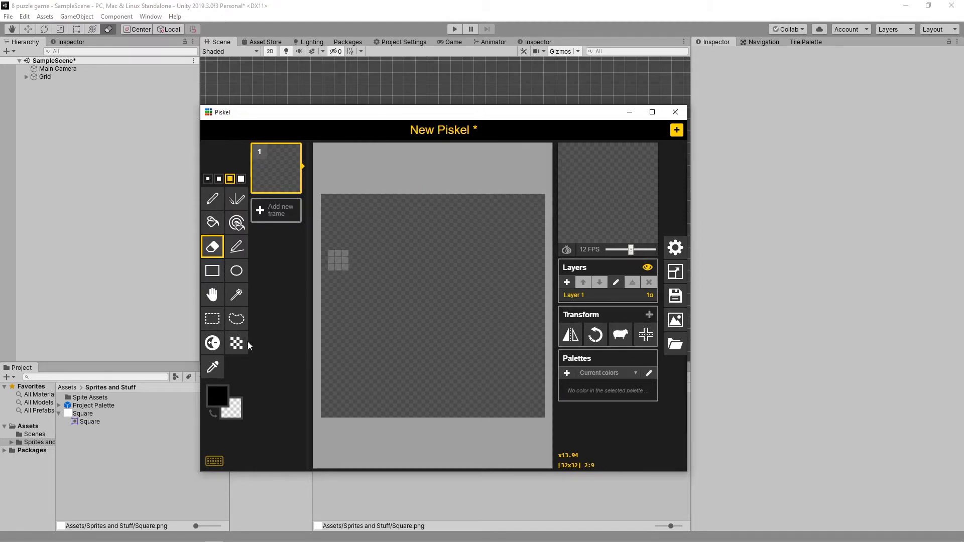
Step: Set the primary color to a muted blue, #62a4b2, and fill the whole canvas with it
{"action": "left_click", "coordinate": [217, 395]}
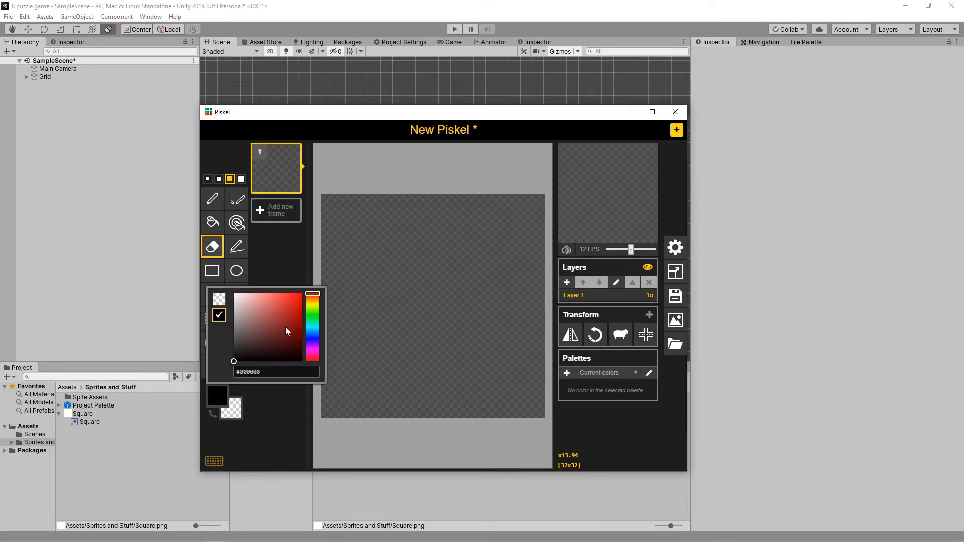
{"action": "mouse_move", "coordinate": [314, 327]}
{"action": "left_mouse_down"}
{"action": "mouse_move", "coordinate": [315, 335]}
{"action": "mouse_move", "coordinate": [277, 308]}
{"action": "mouse_move", "coordinate": [268, 319]}
{"action": "mouse_move", "coordinate": [264, 296]}
{"action": "mouse_move", "coordinate": [256, 324]}
{"action": "mouse_move", "coordinate": [265, 314]}
{"action": "left_mouse_up"}
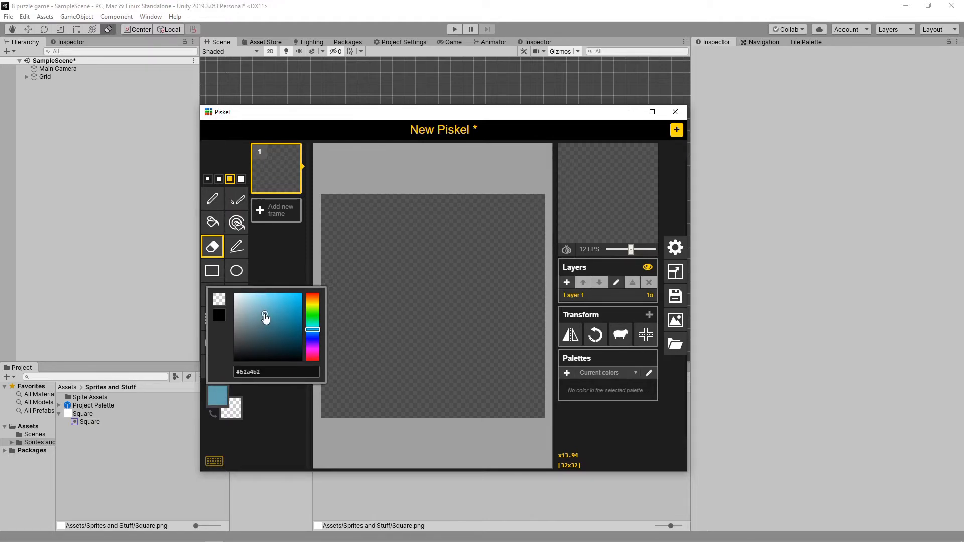
{"action": "left_click", "coordinate": [365, 163]}
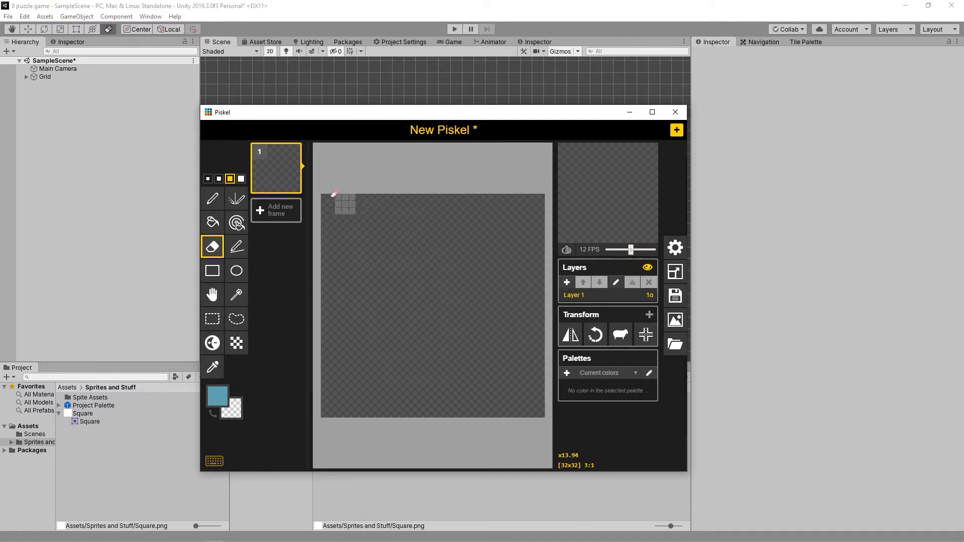
{"action": "left_click", "coordinate": [237, 222]}
{"action": "left_click", "coordinate": [357, 204]}
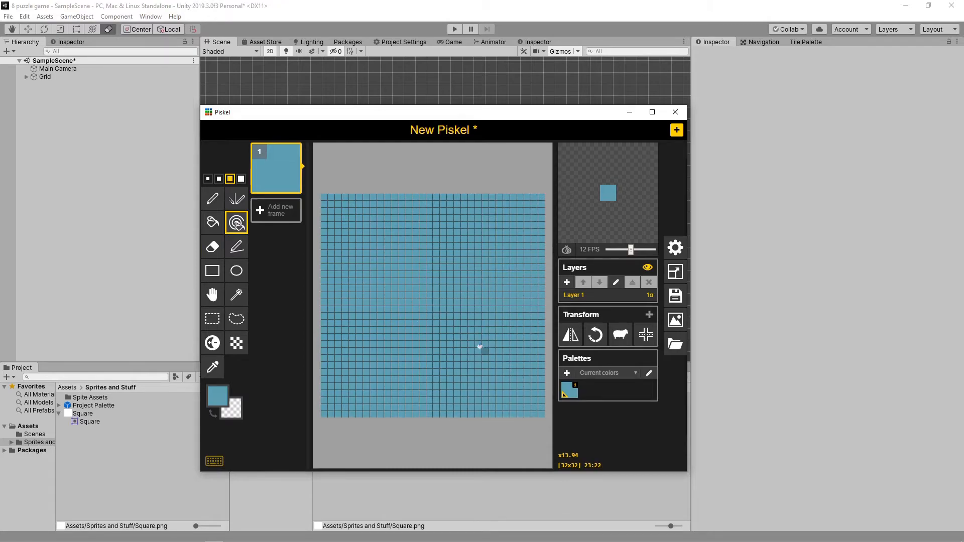
Step: Choose a slightly darker blue and paint a 3-pixel-wide border along all four canvas edges with the Pen tool
{"action": "mouse_move", "coordinate": [614, 197]}
{"action": "left_click", "coordinate": [227, 400]}
{"action": "left_click", "coordinate": [281, 318]}
{"action": "left_click_drag", "start_coordinate": [281, 318], "coordinate": [282, 322]}
{"action": "left_click", "coordinate": [350, 160]}
{"action": "left_click", "coordinate": [212, 198]}
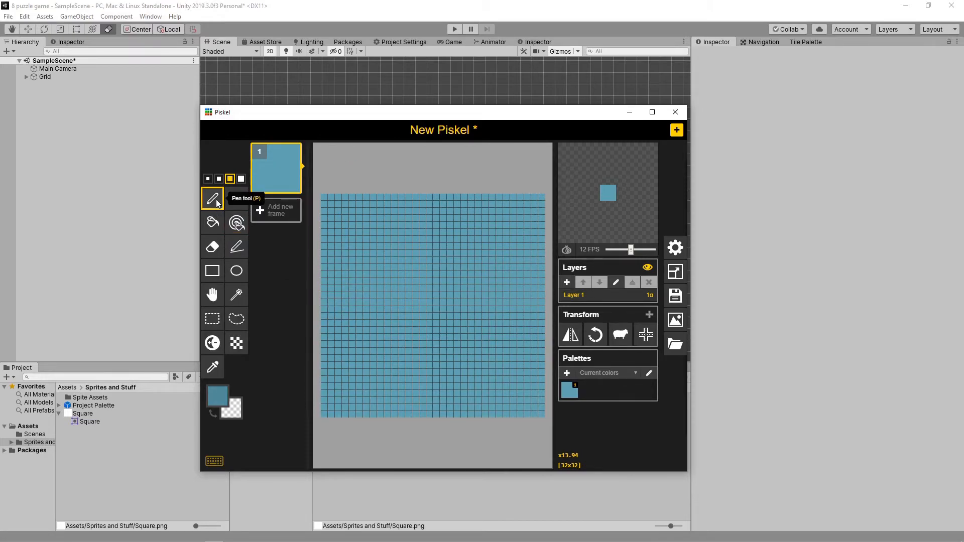
{"action": "mouse_move", "coordinate": [332, 217]}
{"action": "left_mouse_down"}
{"action": "mouse_move", "coordinate": [333, 403]}
{"action": "mouse_move", "coordinate": [542, 405]}
{"action": "mouse_move", "coordinate": [535, 199]}
{"action": "mouse_move", "coordinate": [350, 203]}
{"action": "left_mouse_up"}
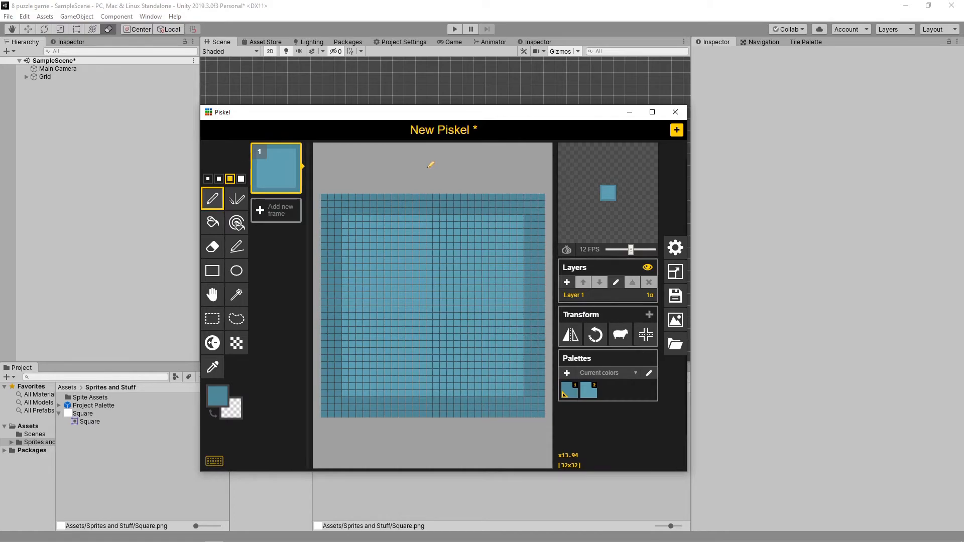
Step: Start exporting the sprite as a PNG image at 32 x 32 resolution
{"action": "left_click", "coordinate": [679, 321]}
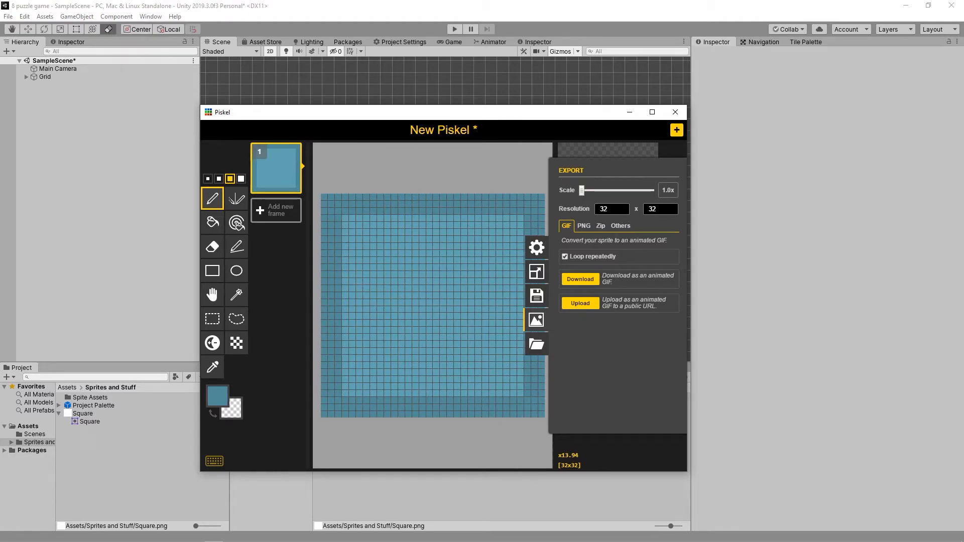
{"action": "left_click", "coordinate": [649, 211]}
{"action": "left_click", "coordinate": [598, 373]}
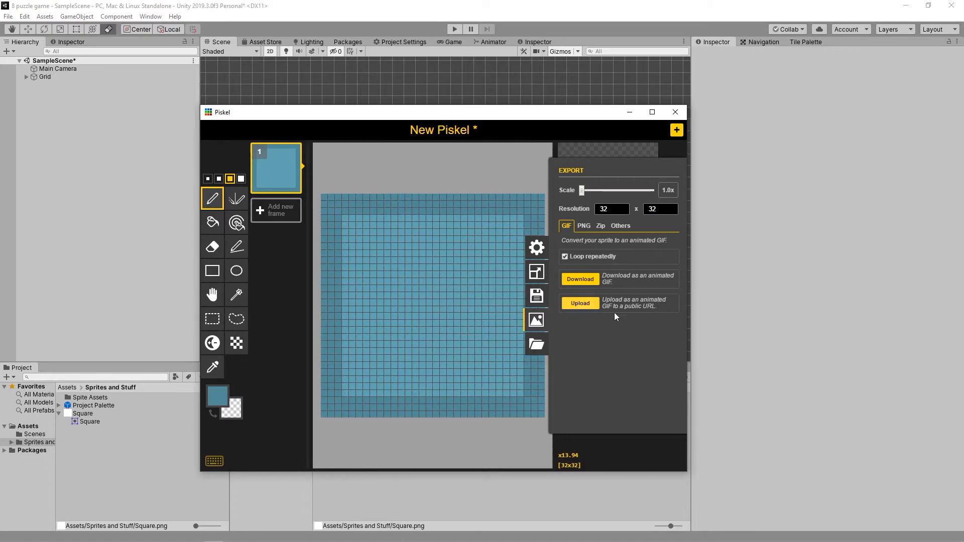
{"action": "left_click", "coordinate": [589, 227]}
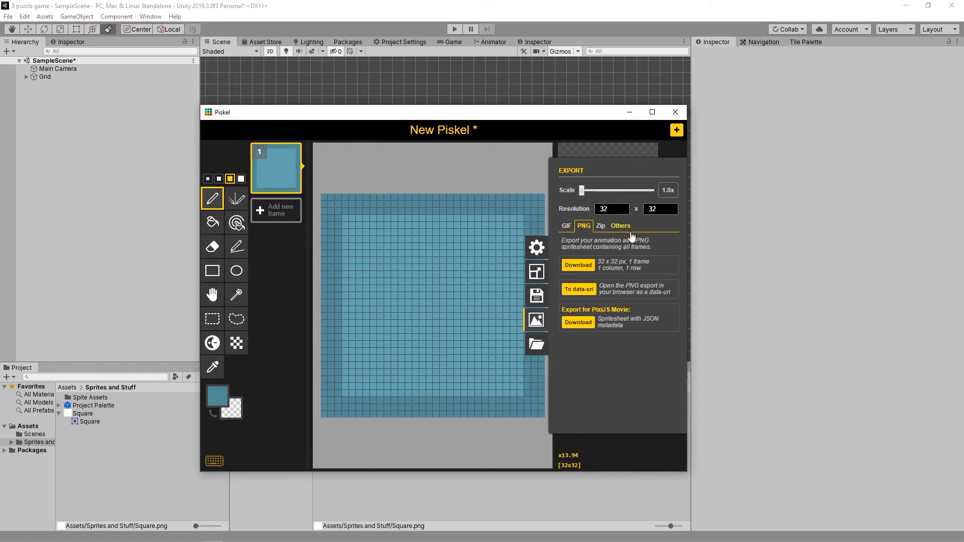
{"action": "left_click", "coordinate": [583, 267]}
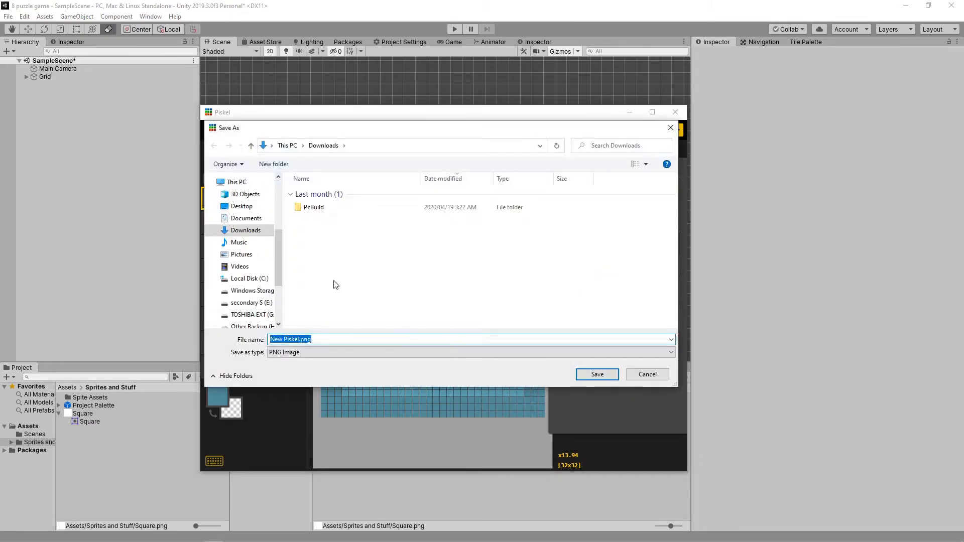
Step: Save the PNG as Backround.png in the 8 puzzle game project's Assets/Sprites and Stuff folder on drive D
{"action": "left_click", "coordinate": [251, 290]}
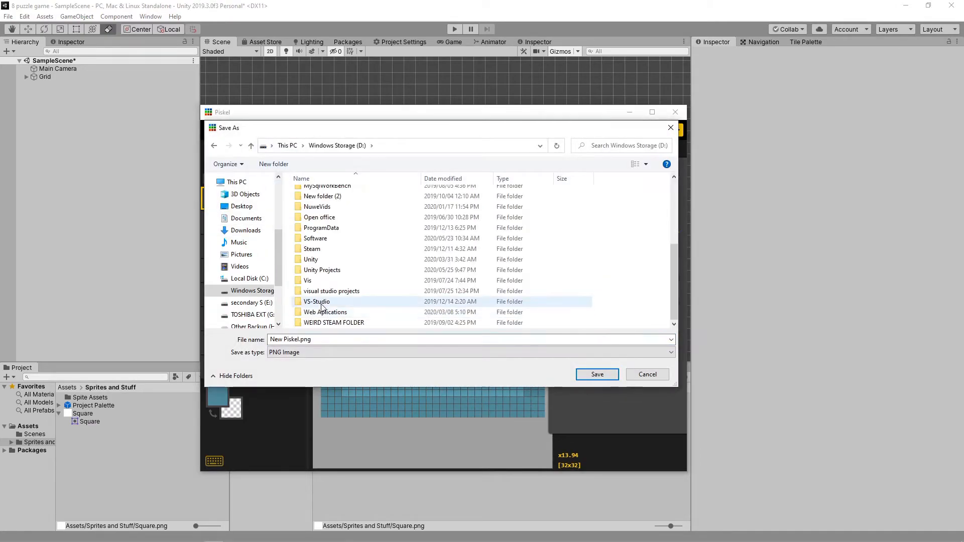
{"action": "double_click", "coordinate": [333, 271]}
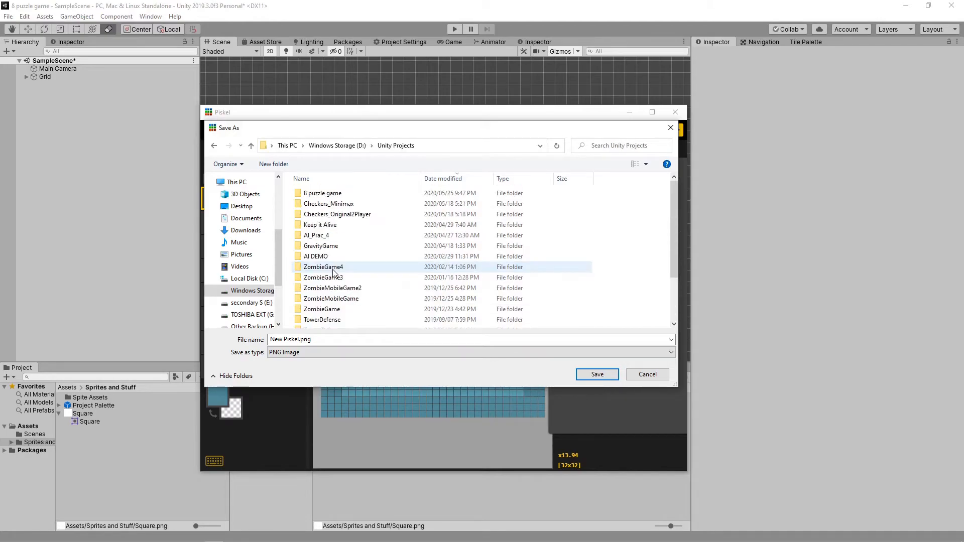
{"action": "double_click", "coordinate": [353, 194]}
{"action": "double_click", "coordinate": [316, 195]}
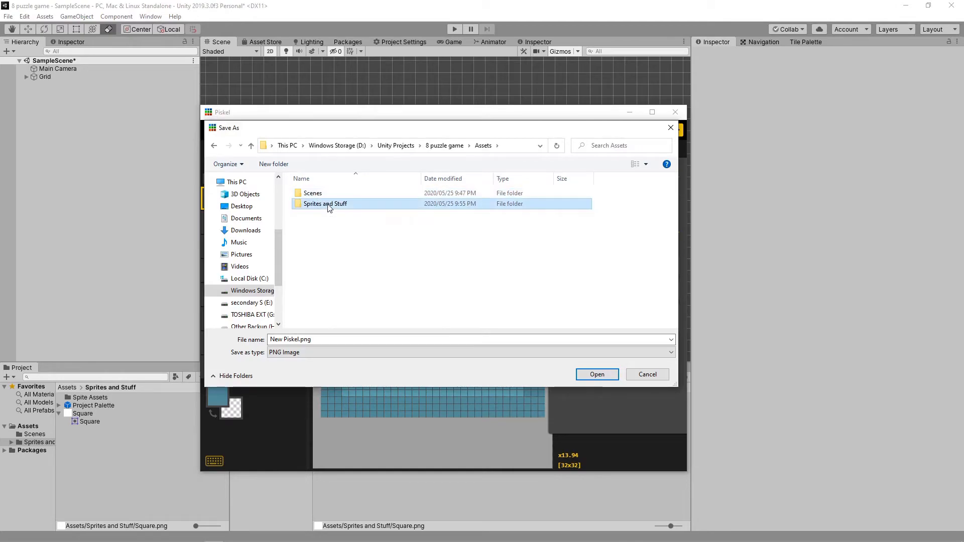
{"action": "double_click", "coordinate": [327, 206]}
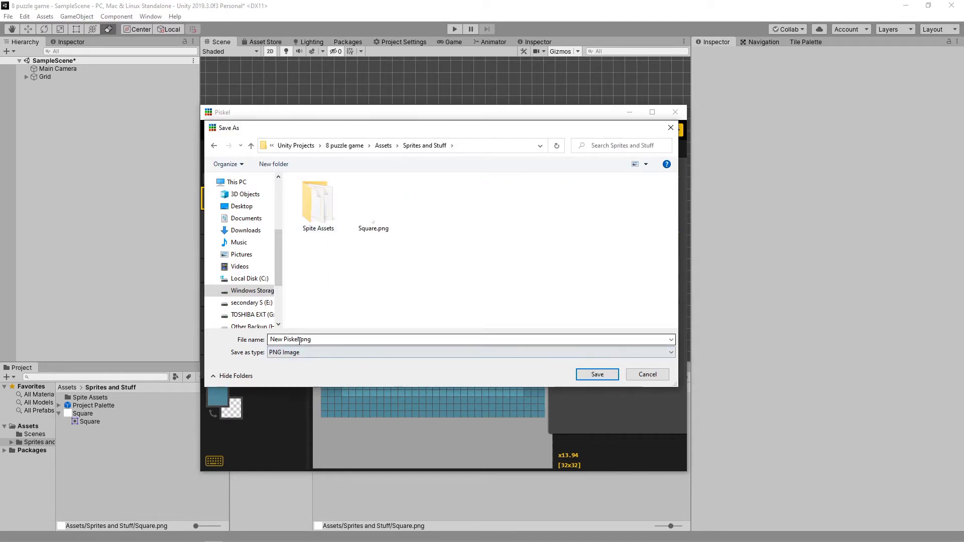
{"action": "double_click", "coordinate": [299, 339]}
{"action": "left_click_drag", "start_coordinate": [299, 339], "coordinate": [256, 346]}
{"action": "type", "text": "Backround"}
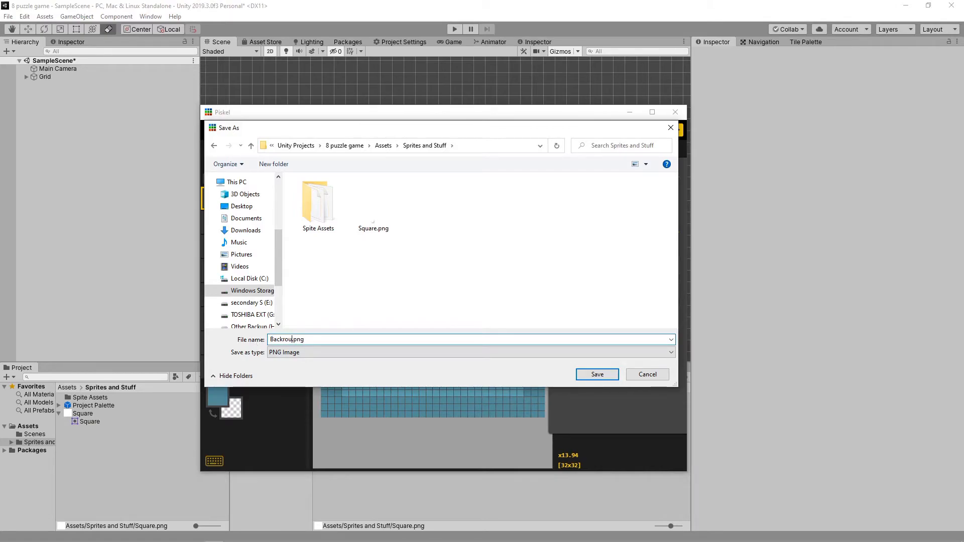
{"action": "left_click", "coordinate": [592, 375]}
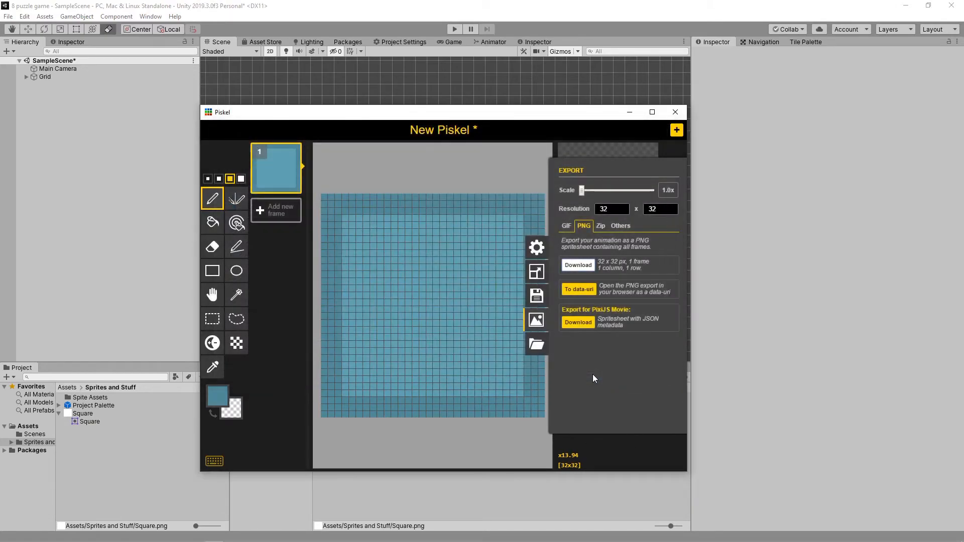
Step: Switch back to Unity and add the Backround sprite above the white tile in Project Palette, saving Backround.asset in the Spite Assets folder
{"action": "left_click", "coordinate": [630, 114]}
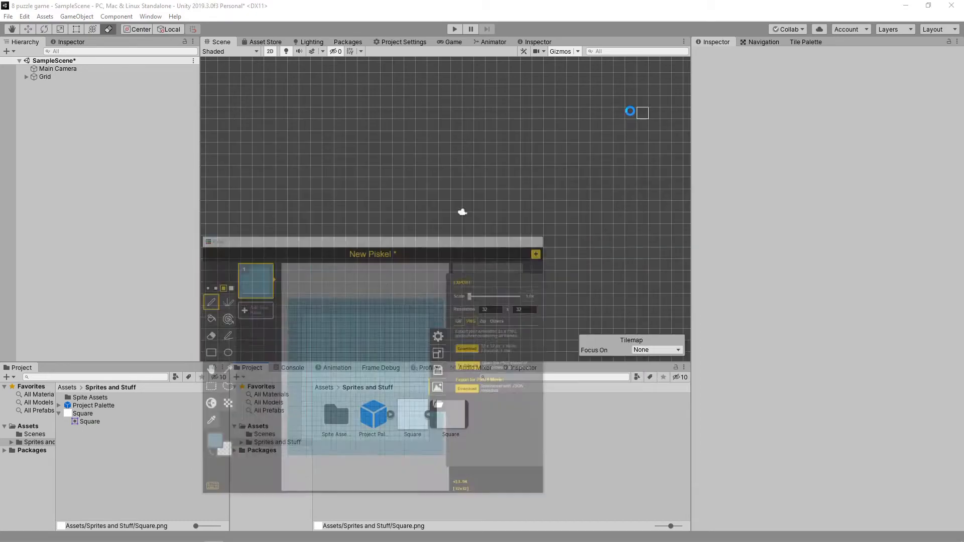
{"action": "left_click", "coordinate": [375, 420]}
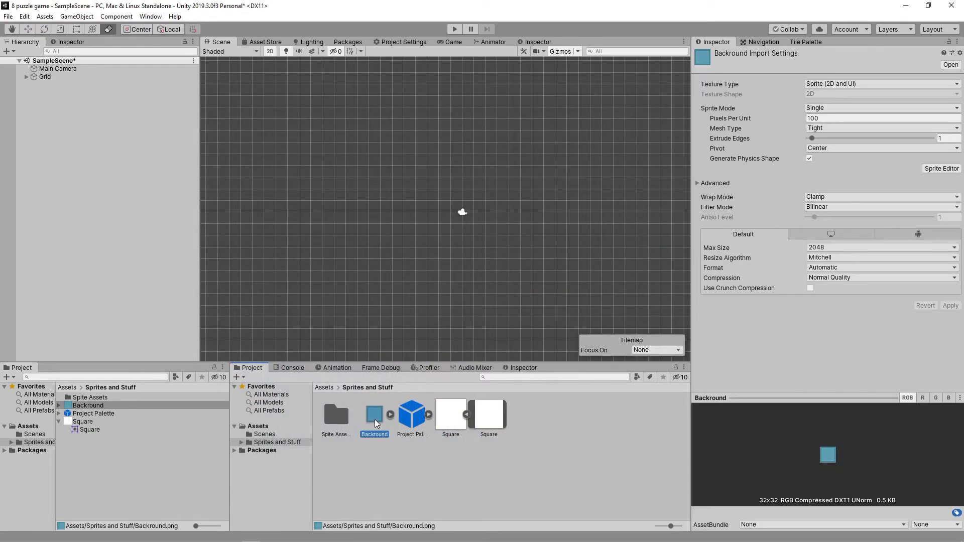
{"action": "left_click", "coordinate": [806, 43]}
{"action": "key", "text": "b"}
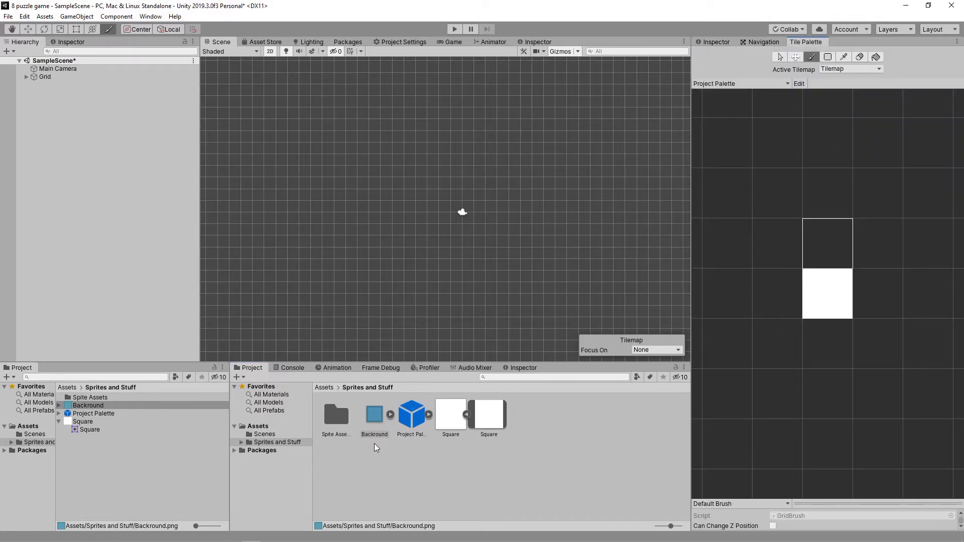
{"action": "left_click_drag", "start_coordinate": [373, 415], "coordinate": [829, 236]}
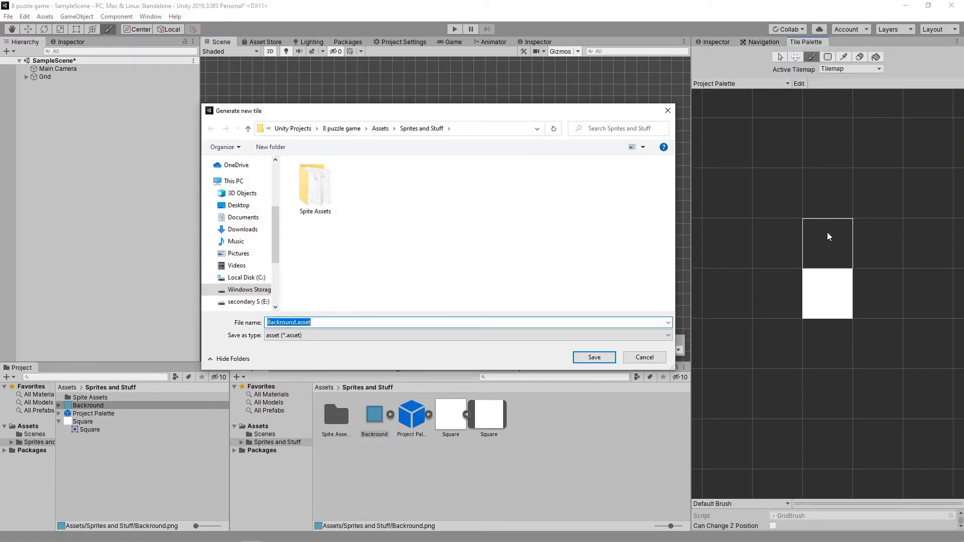
{"action": "double_click", "coordinate": [323, 200]}
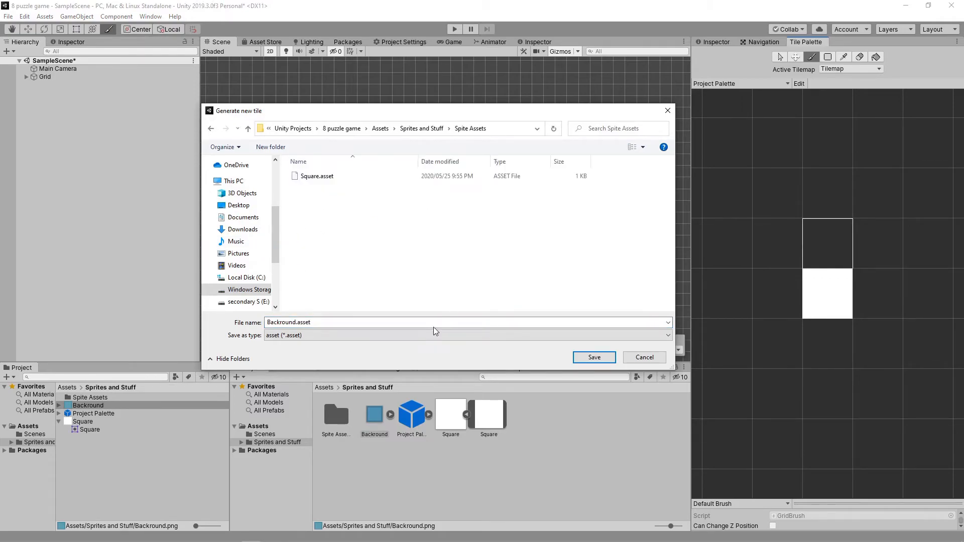
{"action": "left_click", "coordinate": [593, 357]}
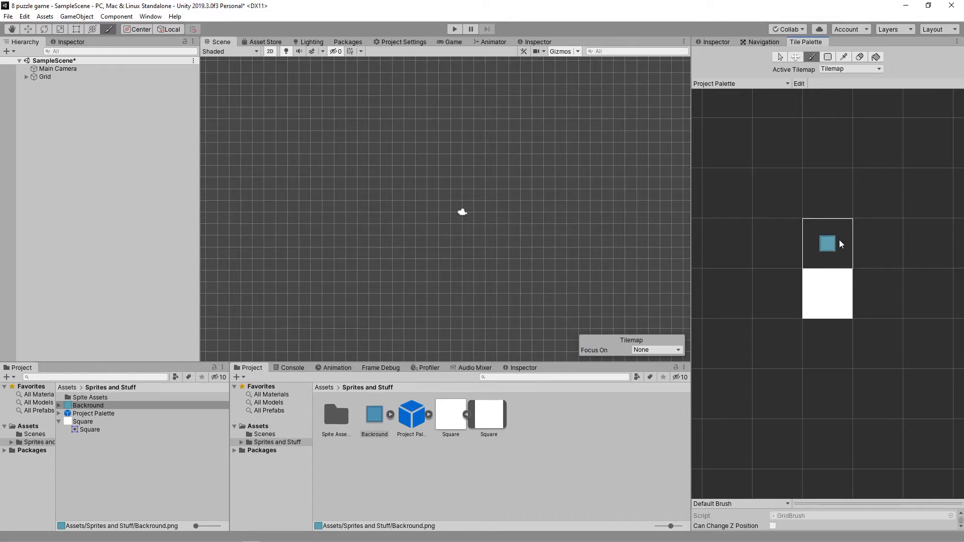
Step: Set the Backround sprite's Pixels Per Unit to 32 and apply the import settings
{"action": "left_click", "coordinate": [376, 419]}
{"action": "left_click", "coordinate": [716, 42]}
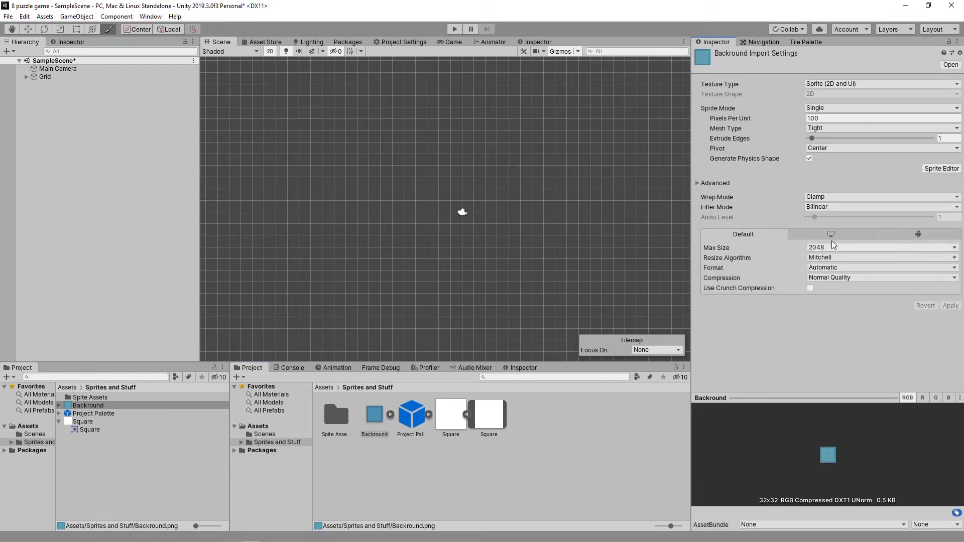
{"action": "left_click", "coordinate": [812, 44]}
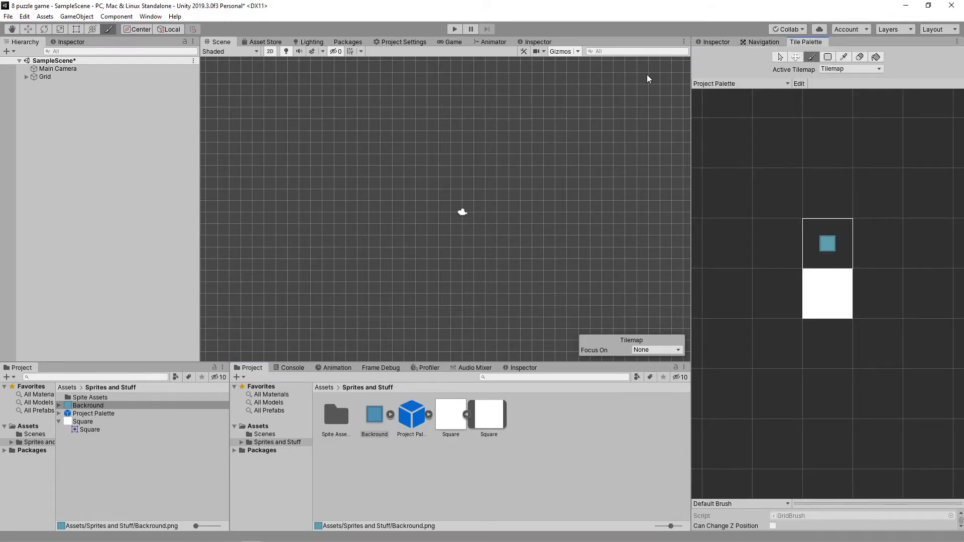
{"action": "left_click", "coordinate": [545, 43]}
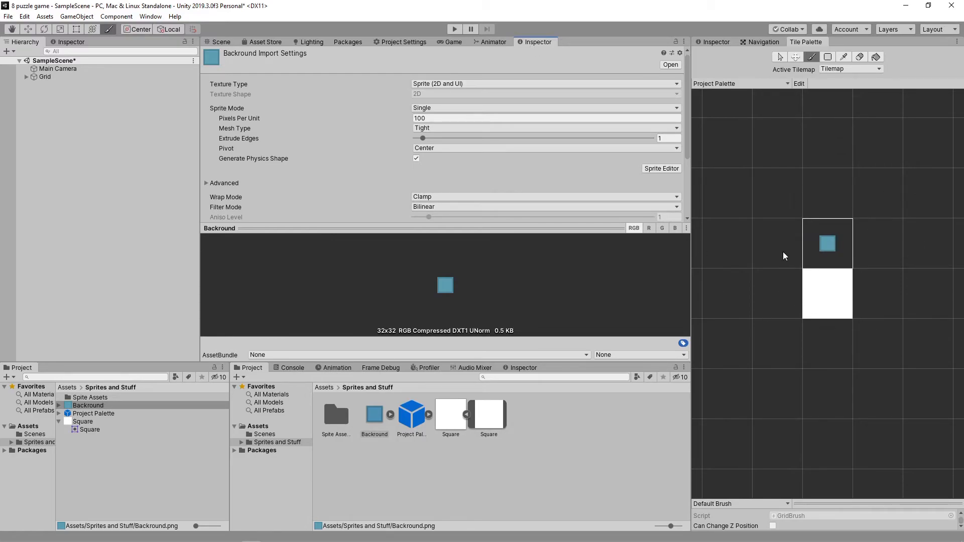
{"action": "left_click", "coordinate": [445, 118]}
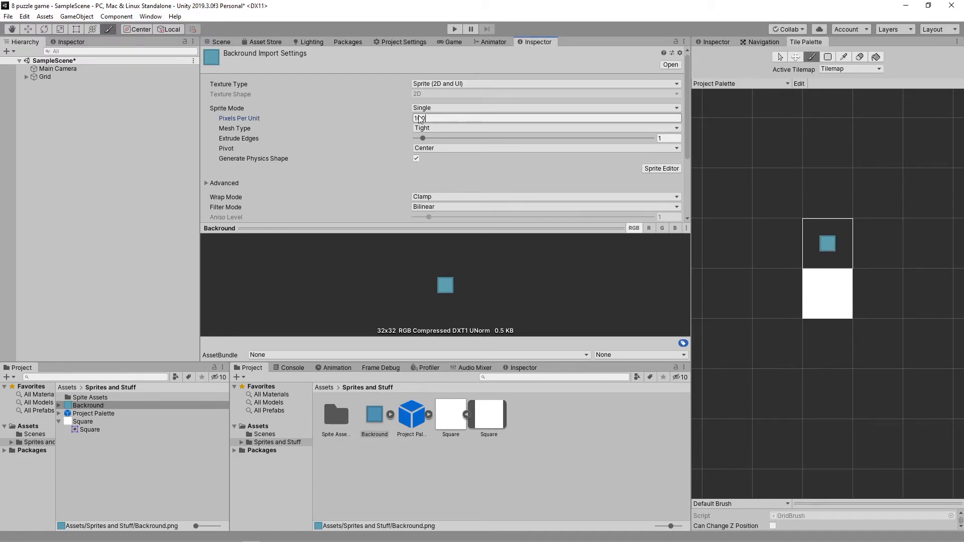
{"action": "type", "text": "32"}
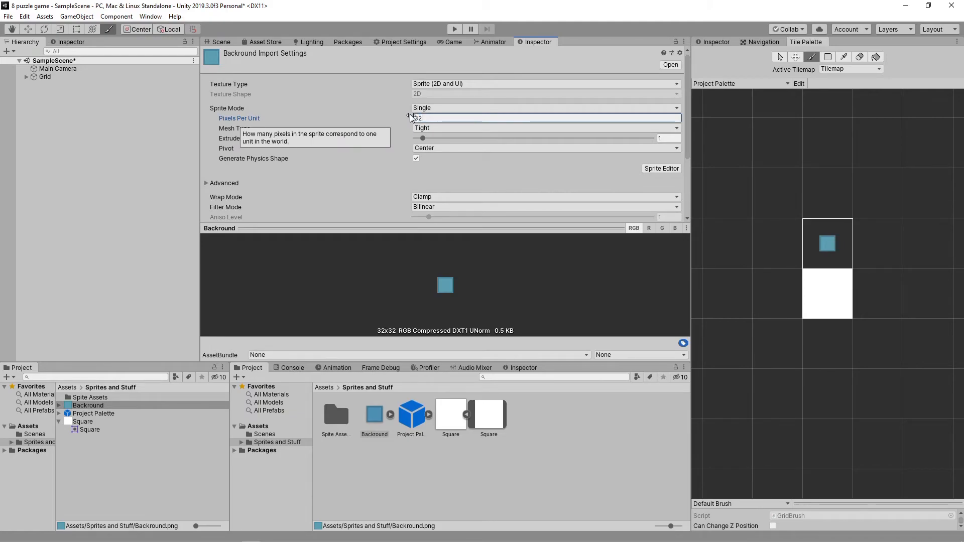
{"action": "scroll", "coordinate": [545, 147], "scroll_direction": "down", "scroll_amount": 3}
{"action": "left_click", "coordinate": [670, 214]}
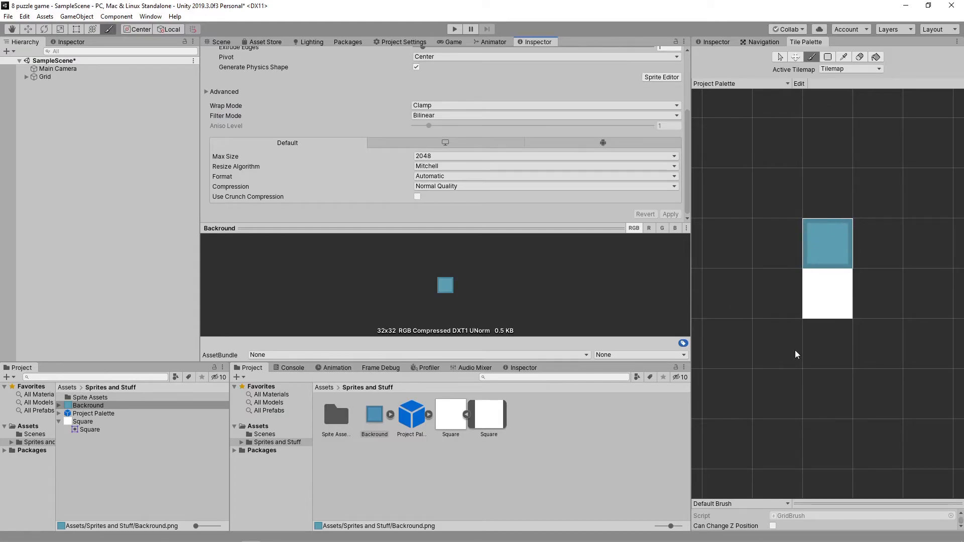
{"action": "scroll", "coordinate": [335, 106], "scroll_direction": "up", "scroll_amount": 4}
Step: Return to the Scene view and create a 3D Cube at the scene's root level
{"action": "left_click", "coordinate": [222, 41]}
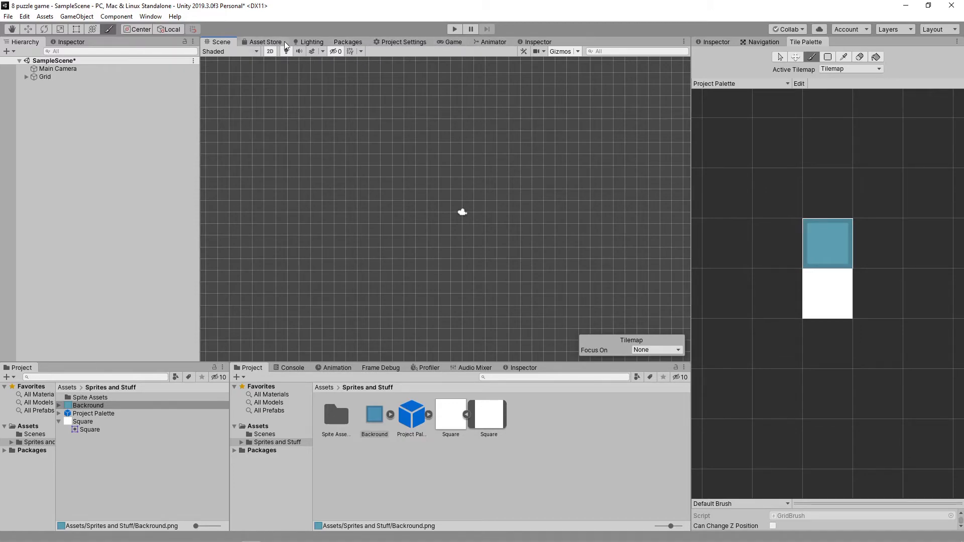
{"action": "left_click", "coordinate": [713, 42]}
{"action": "left_click", "coordinate": [139, 181]}
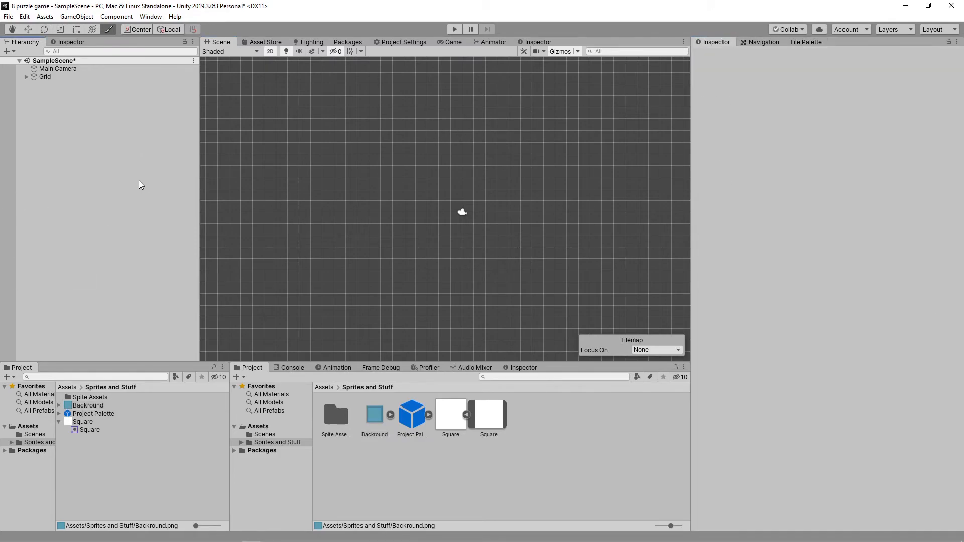
{"action": "right_click", "coordinate": [81, 144]}
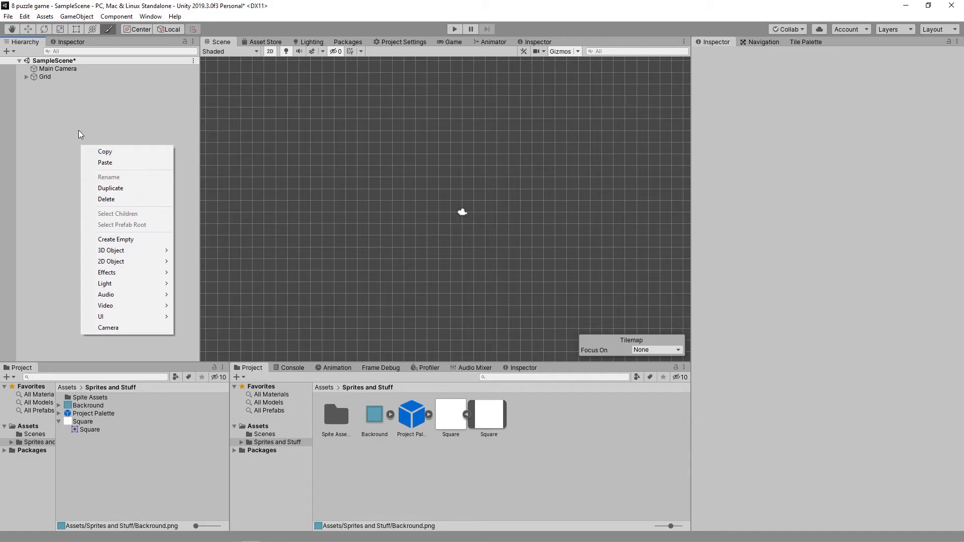
{"action": "mouse_move", "coordinate": [140, 251]}
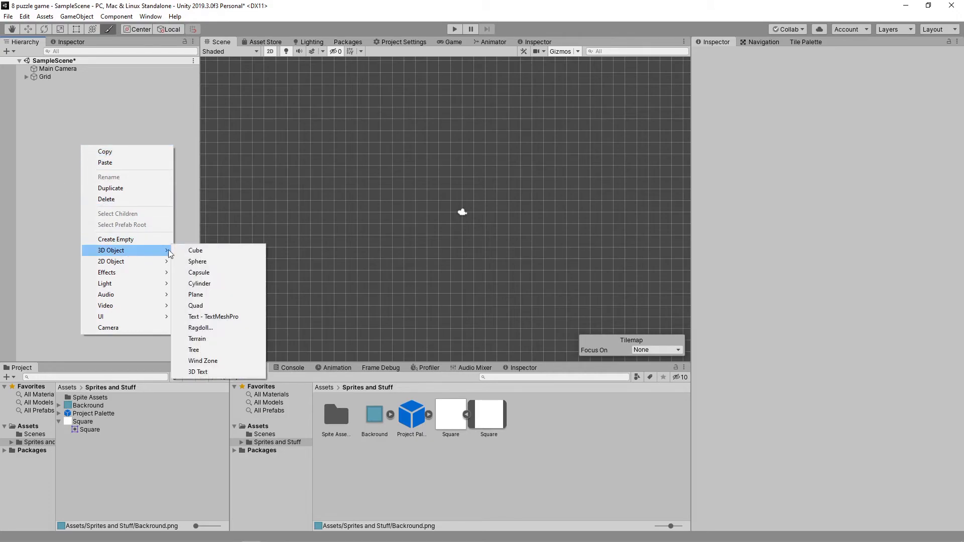
{"action": "left_click", "coordinate": [193, 250]}
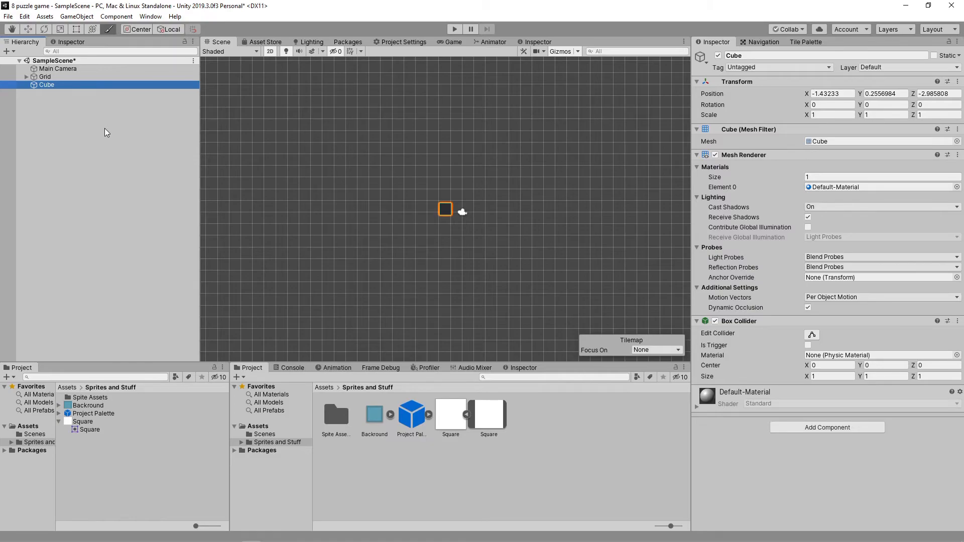
Step: Reset the Cube's Transform component
{"action": "left_click", "coordinate": [50, 104]}
{"action": "left_click", "coordinate": [47, 86]}
{"action": "left_click", "coordinate": [957, 81]}
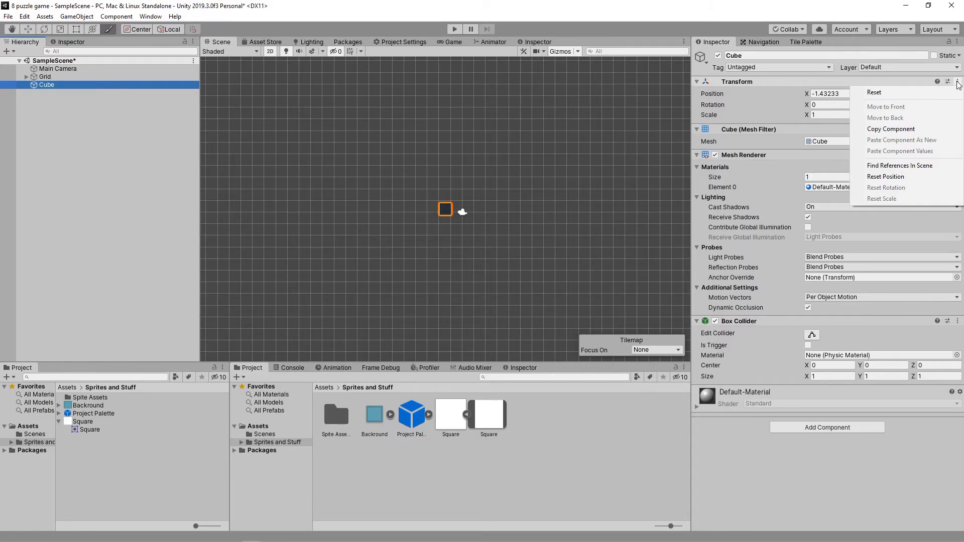
{"action": "left_click", "coordinate": [899, 94]}
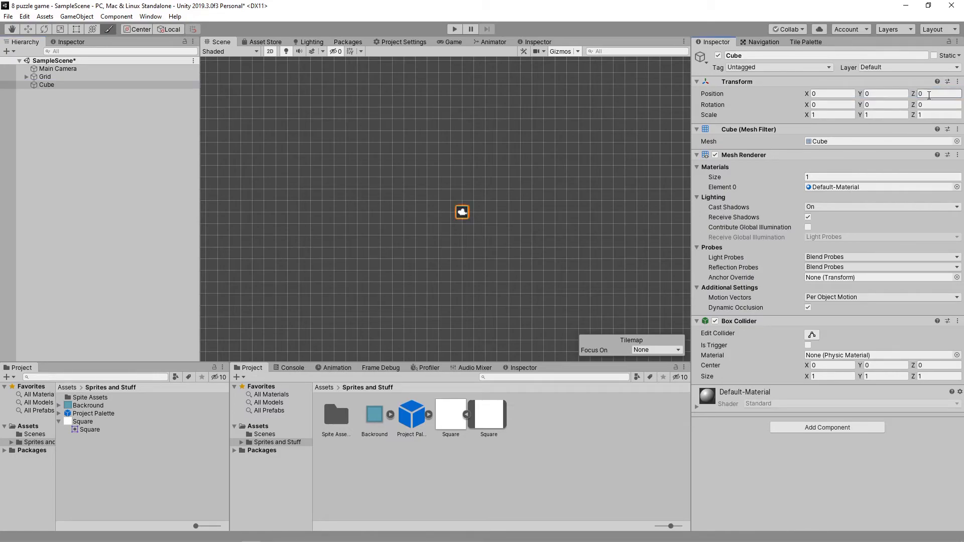
Step: Try offsetting the Cube from the grid origin with position X 0.5 and Y -0.5
{"action": "scroll", "coordinate": [481, 221], "scroll_direction": "up", "scroll_amount": 4}
{"action": "scroll", "coordinate": [445, 213], "scroll_direction": "up", "scroll_amount": 4}
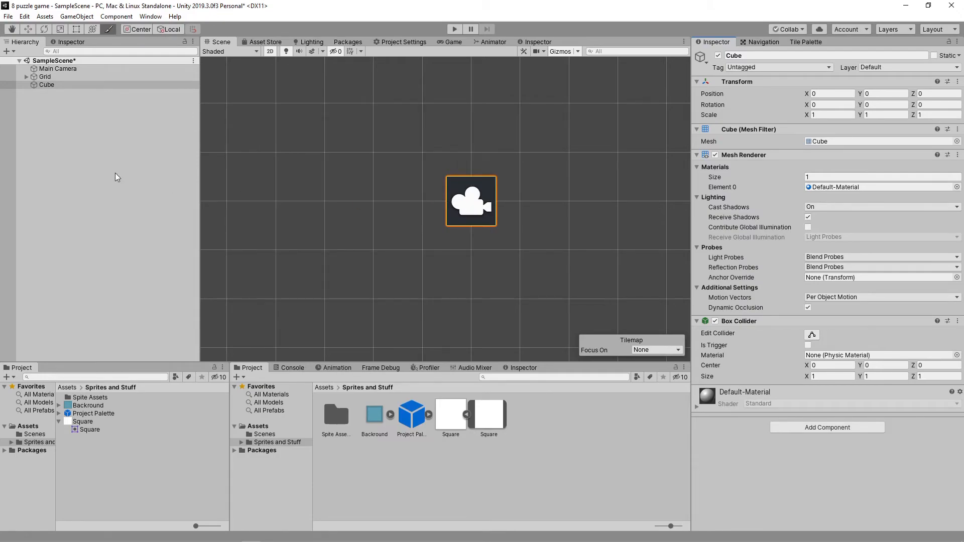
{"action": "left_click", "coordinate": [825, 95]}
{"action": "type", "text": "0.5"}
{"action": "left_click", "coordinate": [887, 93]}
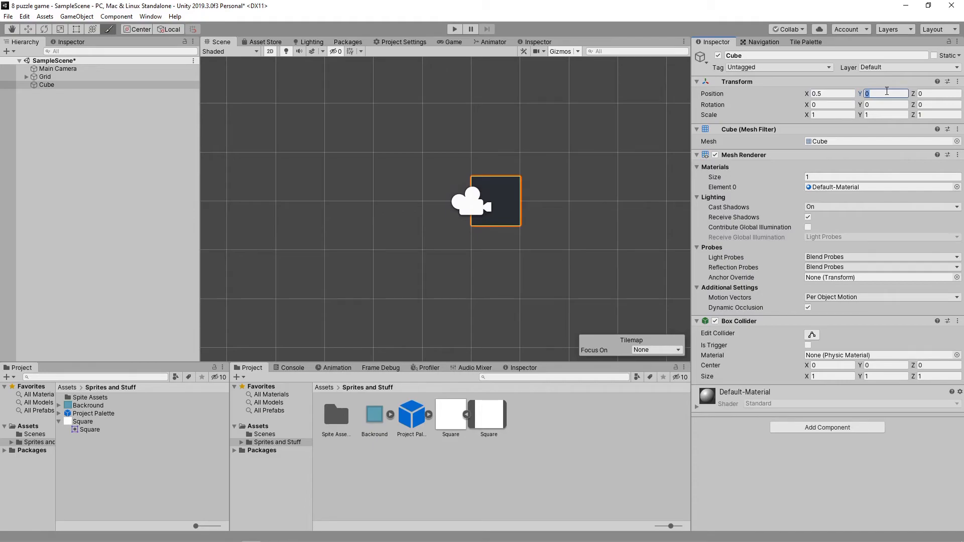
{"action": "type", "text": "-0.5"}
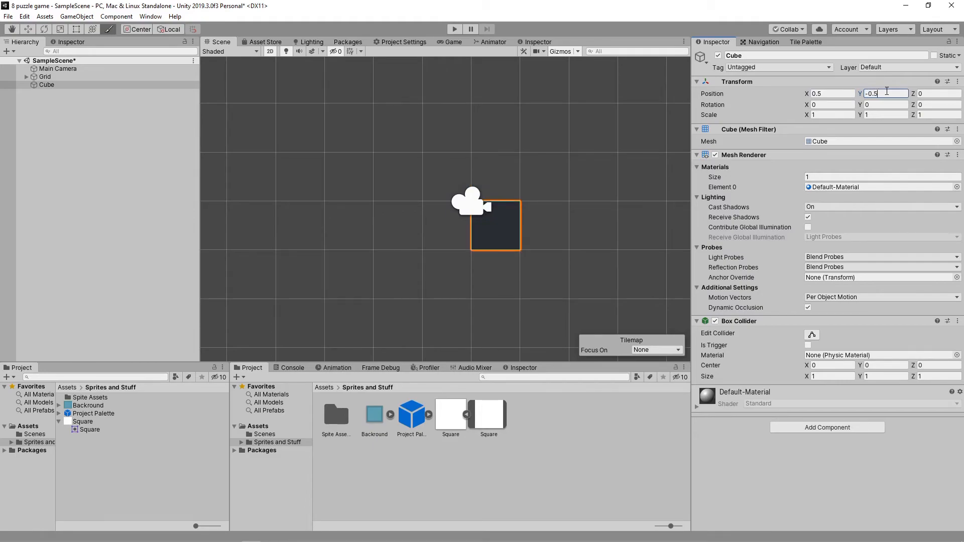
Step: Set the Cube's X and Y positions back to 0 and deselect it
{"action": "double_click", "coordinate": [866, 95]}
{"action": "type", "text": "0"}
{"action": "left_click", "coordinate": [847, 95]}
{"action": "type", "text": "0"}
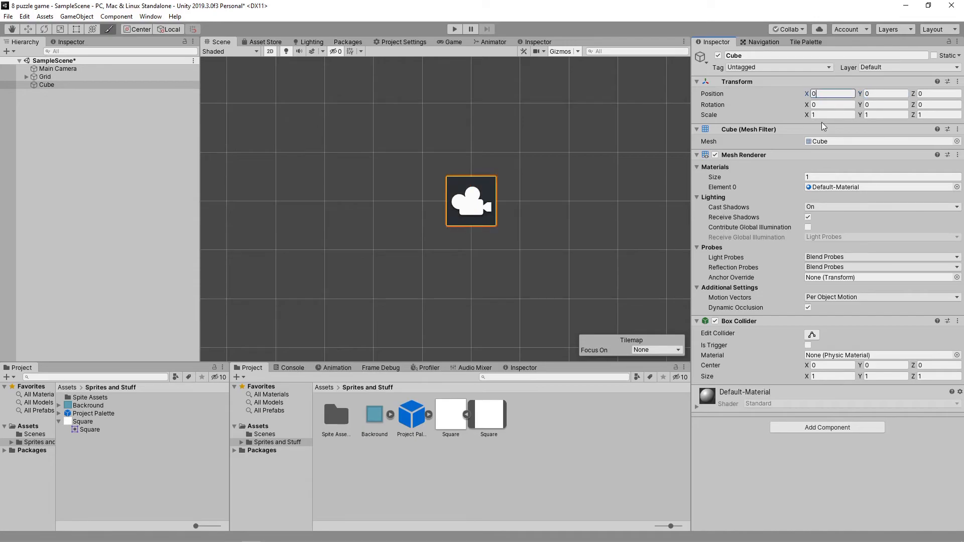
{"action": "left_click", "coordinate": [813, 484]}
{"action": "left_click", "coordinate": [96, 151]}
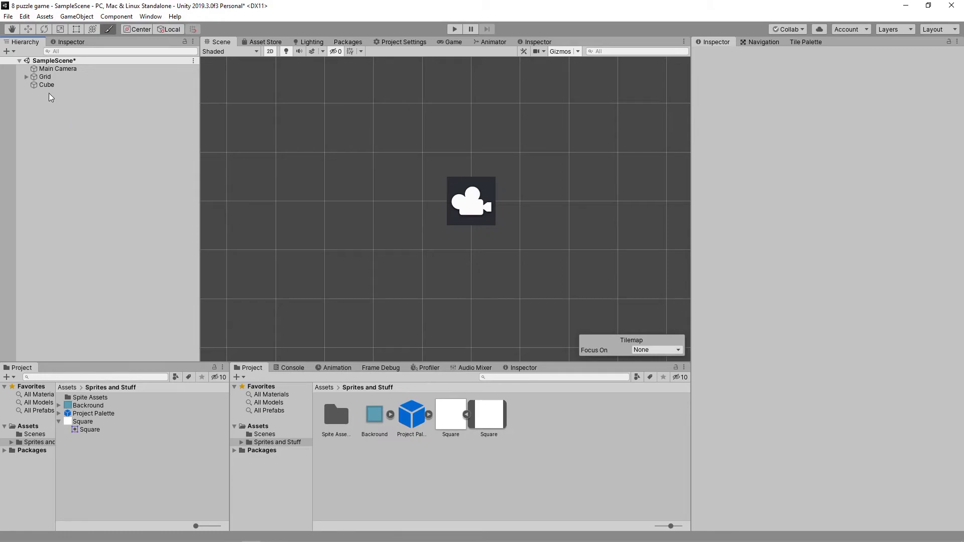
Step: Set the Grid's position to X 0.5 and Y 0.5, and check its alignment with the Cube
{"action": "left_click", "coordinate": [41, 78]}
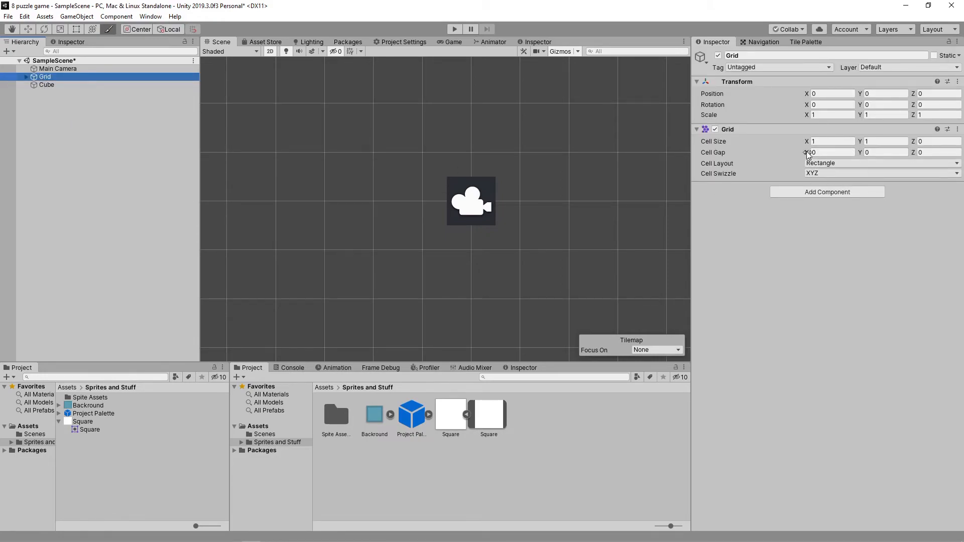
{"action": "left_click", "coordinate": [829, 93]}
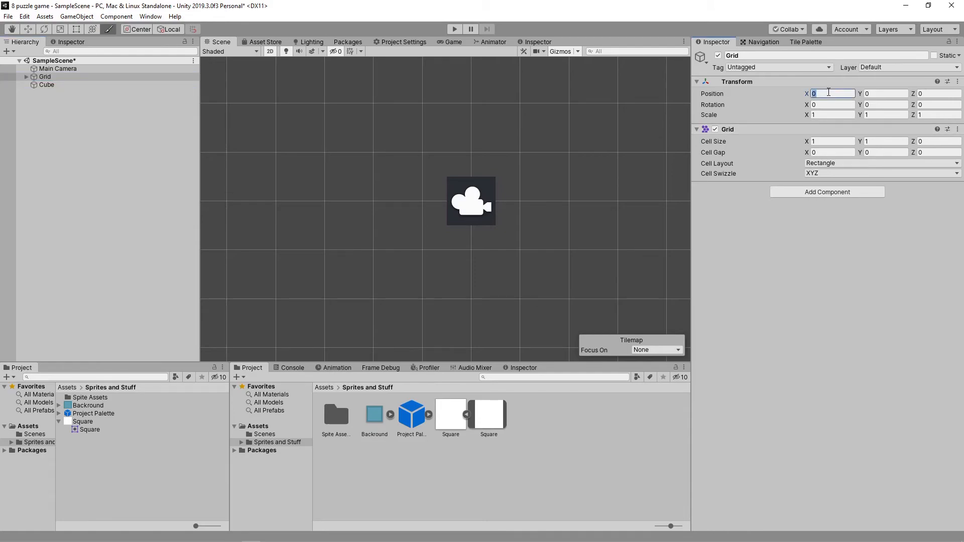
{"action": "type", "text": "0.5"}
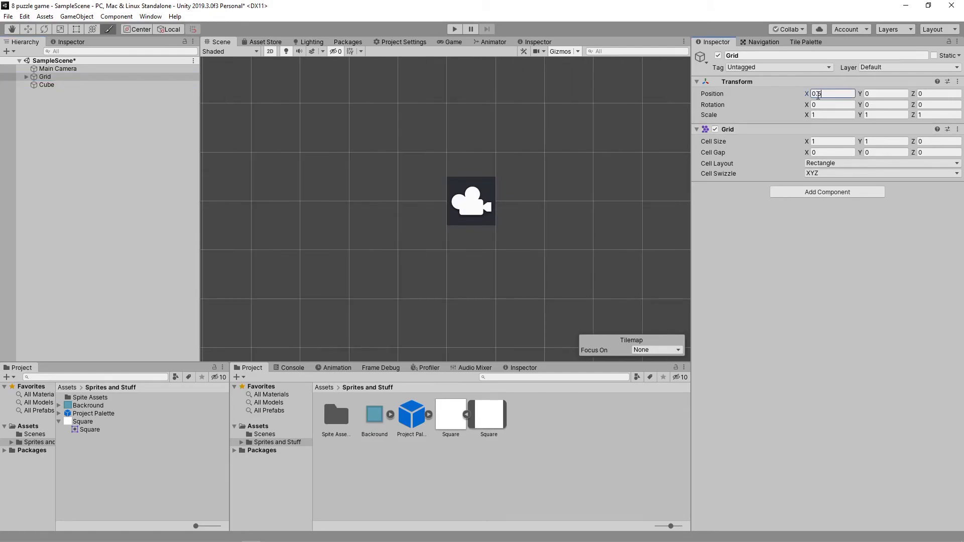
{"action": "left_click", "coordinate": [878, 94]}
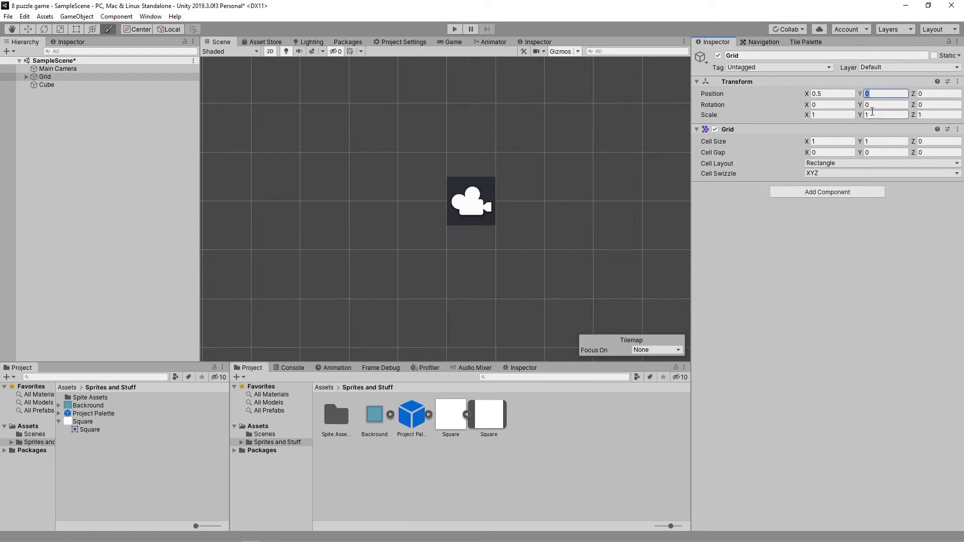
{"action": "type", "text": "0.5"}
{"action": "left_click", "coordinate": [68, 86]}
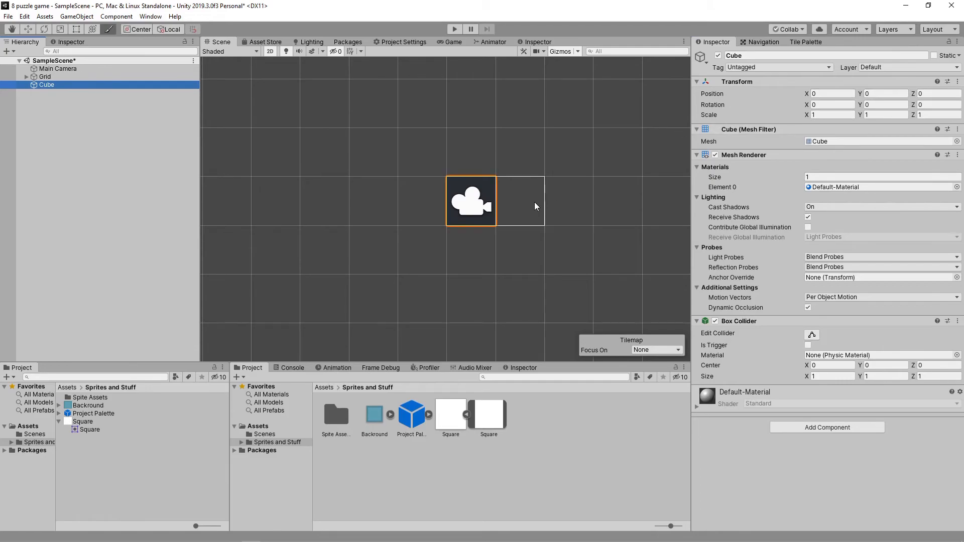
{"action": "left_click", "coordinate": [45, 77]}
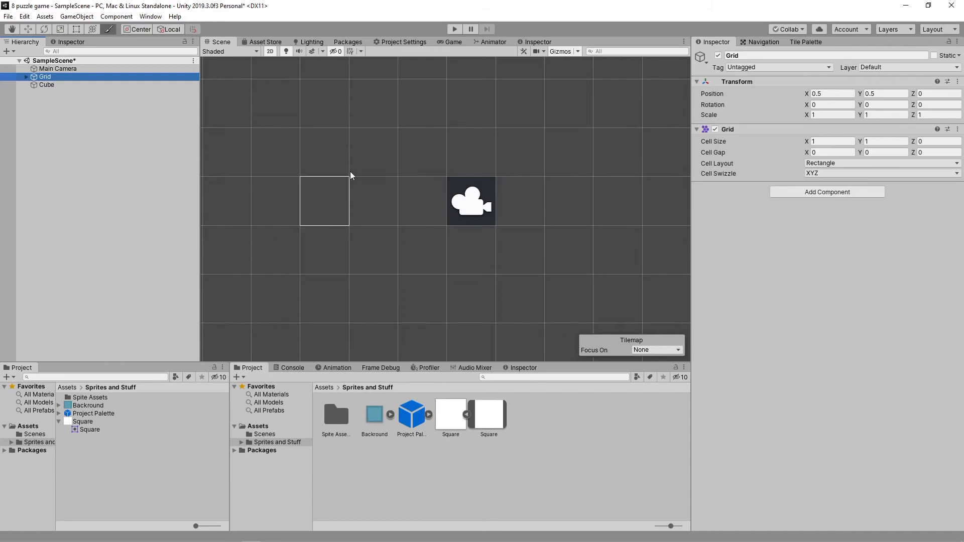
{"action": "left_click", "coordinate": [49, 86]}
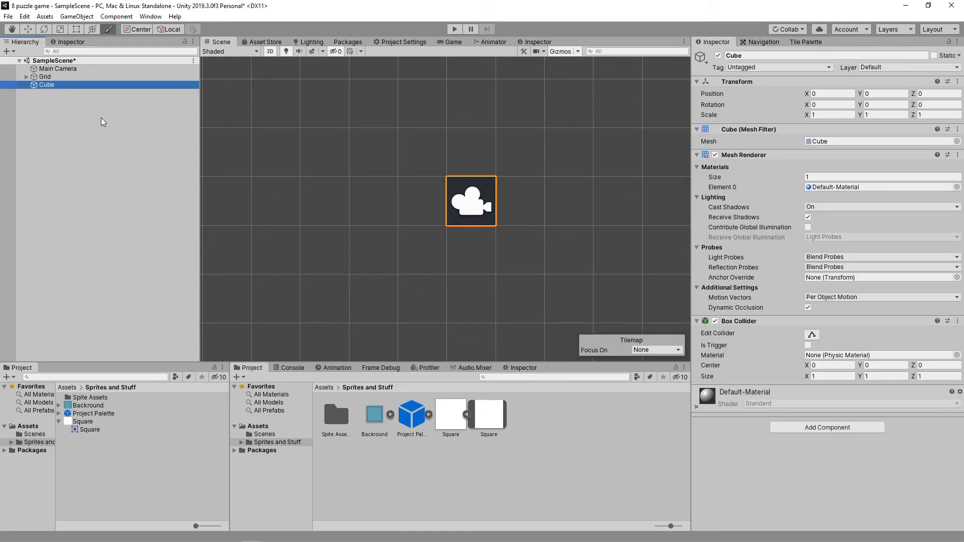
Step: Rename the Tilemap under Grid as BackRound and bring up the Tile Palette
{"action": "left_click", "coordinate": [59, 77]}
{"action": "left_click", "coordinate": [27, 76]}
{"action": "left_click", "coordinate": [55, 84]}
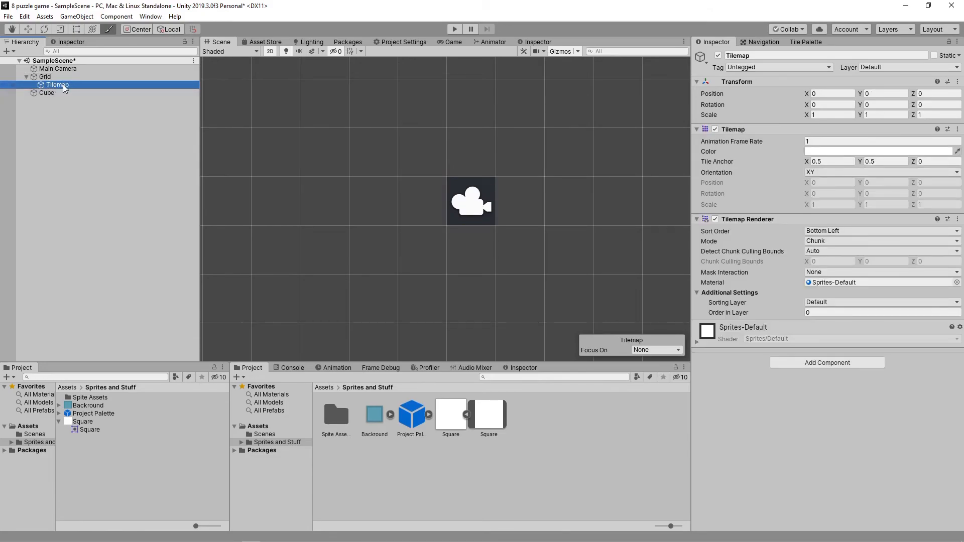
{"action": "right_click", "coordinate": [64, 85]}
{"action": "left_click", "coordinate": [100, 117]}
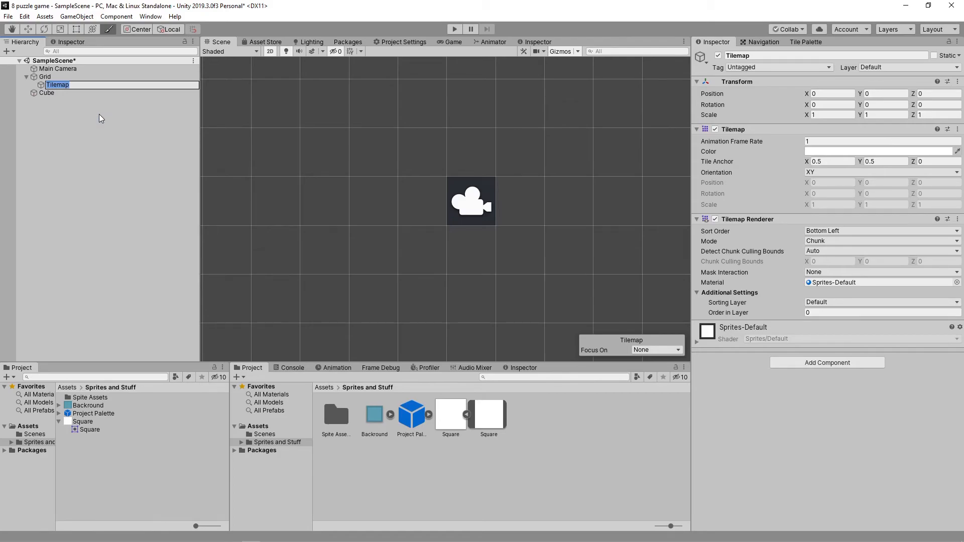
{"action": "type", "text": "BackRound"}
{"action": "key", "text": "Return"}
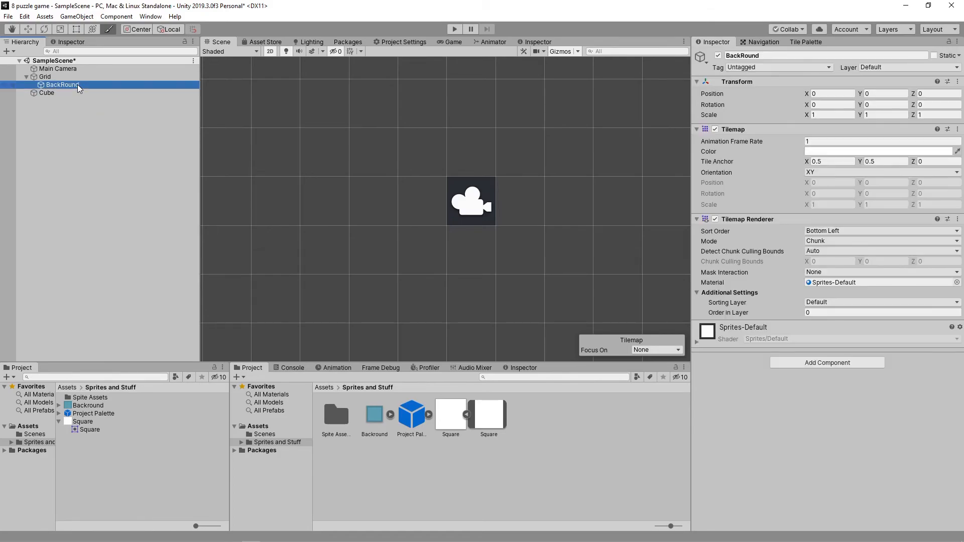
{"action": "left_click", "coordinate": [804, 44]}
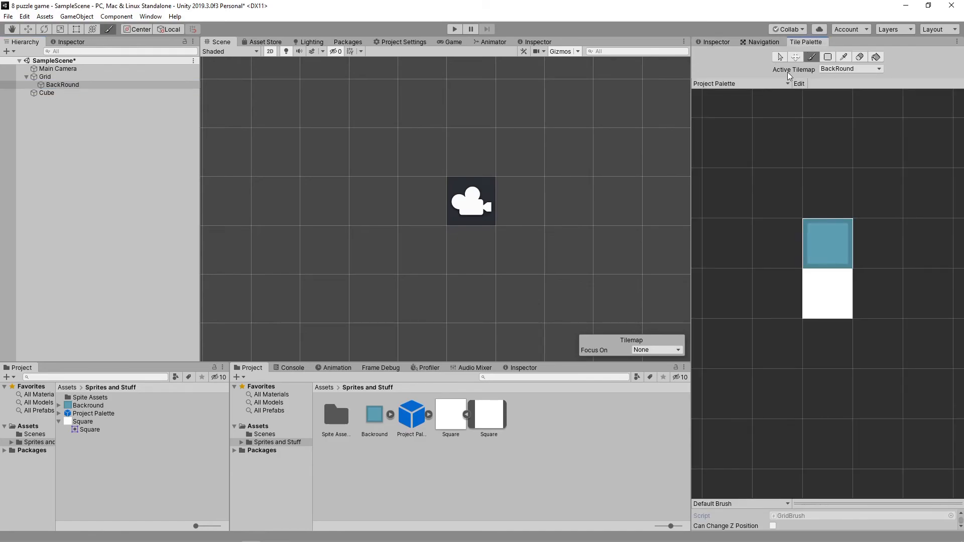
Step: Paint the blue tile on the BackRound tilemap around an empty 3 by 3 opening whose upper-left cell holds the camera, and extend it outward
{"action": "left_click", "coordinate": [858, 70]}
{"action": "left_click", "coordinate": [855, 78]}
{"action": "left_click", "coordinate": [826, 242]}
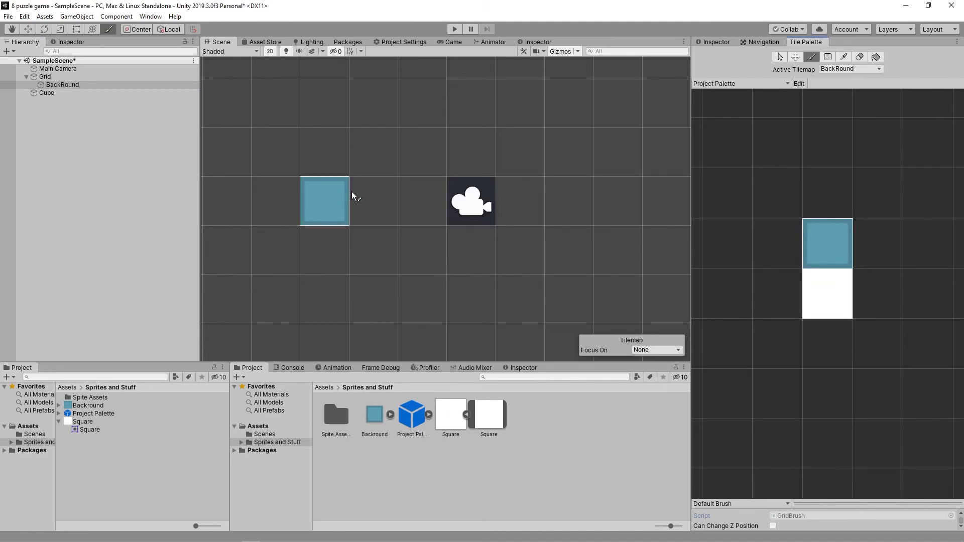
{"action": "scroll", "coordinate": [417, 194], "scroll_direction": "down", "scroll_amount": 4}
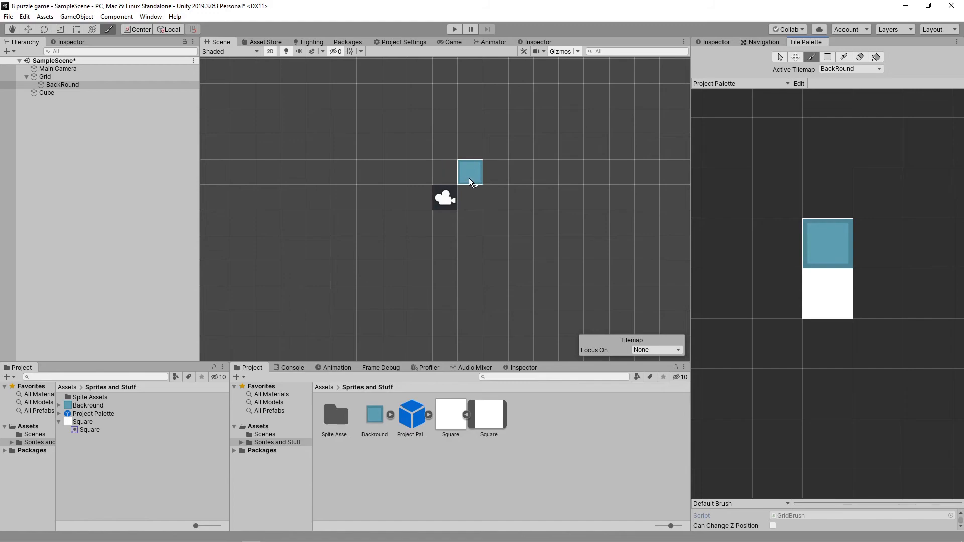
{"action": "left_click", "coordinate": [423, 195]}
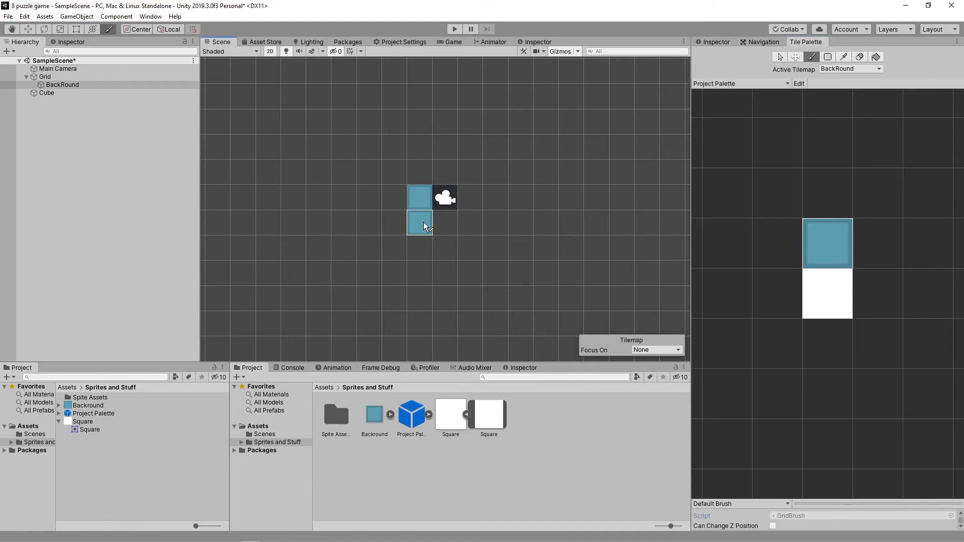
{"action": "mouse_move", "coordinate": [496, 273]}
{"action": "left_mouse_down"}
{"action": "mouse_move", "coordinate": [463, 173]}
{"action": "mouse_move", "coordinate": [445, 172]}
{"action": "left_mouse_up"}
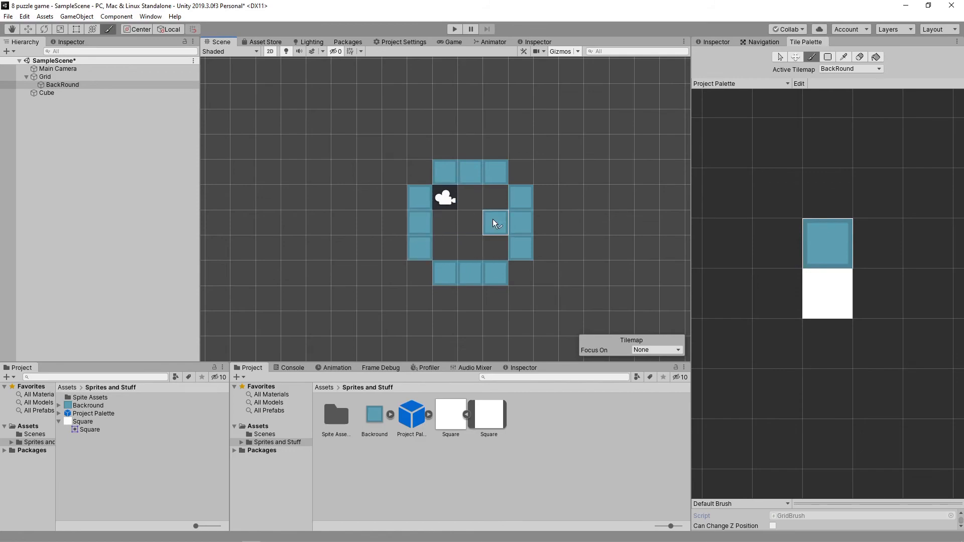
{"action": "mouse_move", "coordinate": [419, 169]}
{"action": "left_mouse_down"}
{"action": "mouse_move", "coordinate": [414, 144]}
{"action": "mouse_move", "coordinate": [538, 157]}
{"action": "mouse_move", "coordinate": [566, 179]}
{"action": "mouse_move", "coordinate": [538, 200]}
{"action": "mouse_move", "coordinate": [534, 281]}
{"action": "mouse_move", "coordinate": [452, 307]}
{"action": "mouse_move", "coordinate": [349, 317]}
{"action": "mouse_move", "coordinate": [399, 284]}
{"action": "mouse_move", "coordinate": [329, 196]}
{"action": "mouse_move", "coordinate": [341, 246]}
{"action": "left_mouse_up"}
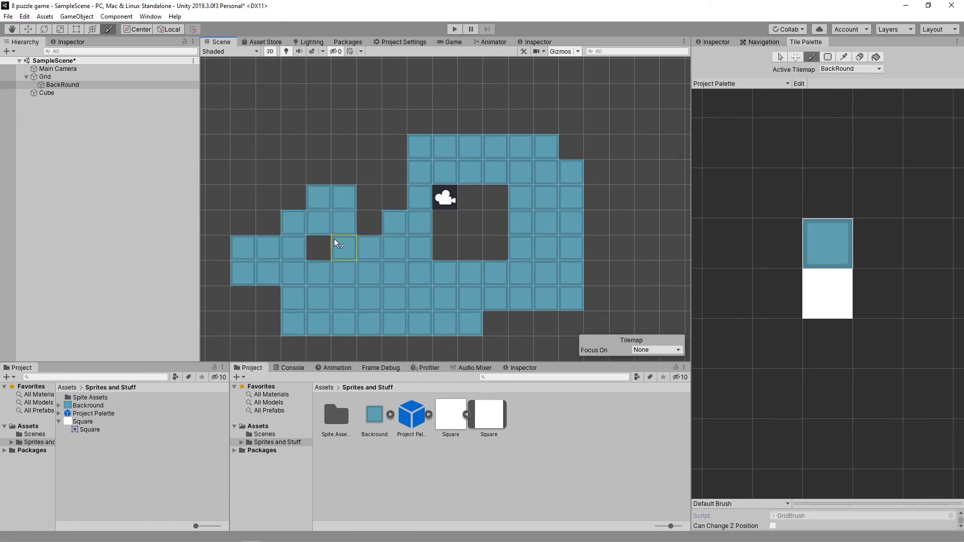
Step: Fill a large area around the 3 by 3 opening with blue tiles using the box fill tool, and check the coverage in the Game view
{"action": "left_click", "coordinate": [828, 57]}
{"action": "left_click_drag", "start_coordinate": [521, 97], "coordinate": [671, 335]}
{"action": "scroll", "coordinate": [614, 234], "scroll_direction": "down", "scroll_amount": 11}
{"action": "middle_click_drag", "start_coordinate": [614, 233], "coordinate": [522, 218]}
{"action": "scroll", "coordinate": [522, 218], "scroll_direction": "down", "scroll_amount": 4}
{"action": "left_click_drag", "start_coordinate": [331, 81], "coordinate": [541, 186]}
{"action": "left_click_drag", "start_coordinate": [317, 150], "coordinate": [434, 324]}
{"action": "left_click_drag", "start_coordinate": [359, 237], "coordinate": [595, 342]}
{"action": "left_click_drag", "start_coordinate": [528, 81], "coordinate": [637, 284]}
{"action": "left_click", "coordinate": [451, 42]}
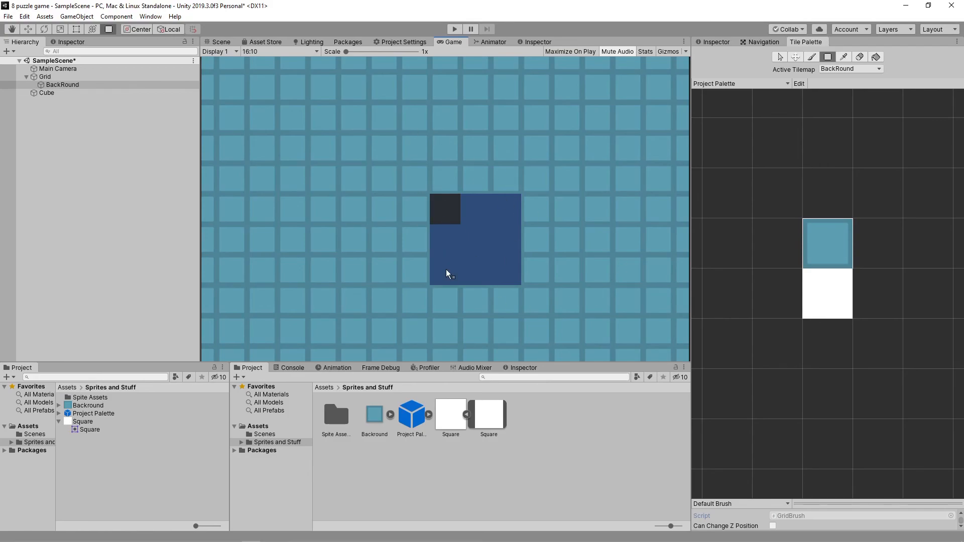
{"action": "left_click", "coordinate": [211, 42]}
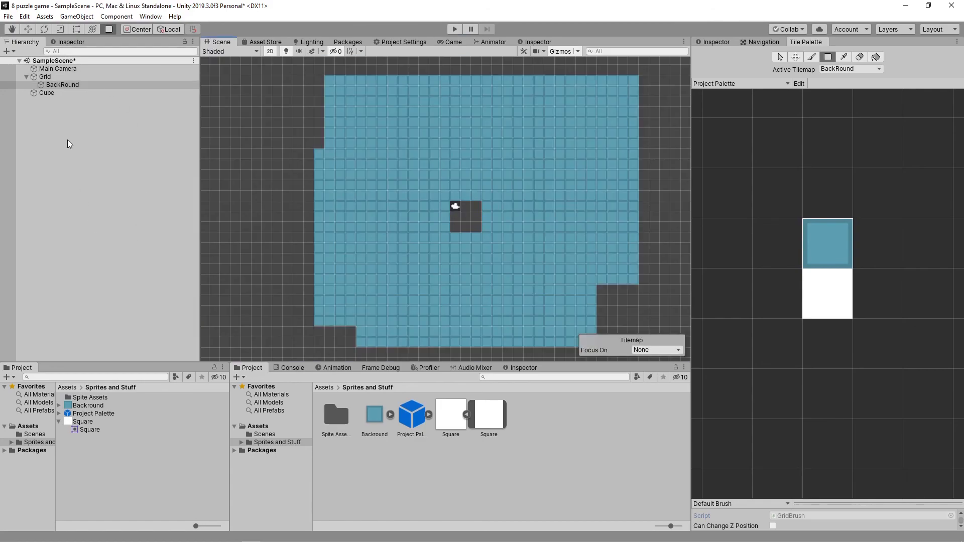
Step: Bring up the Main Camera's Inspector, and select the Cube with the Move tool active
{"action": "left_click", "coordinate": [59, 69]}
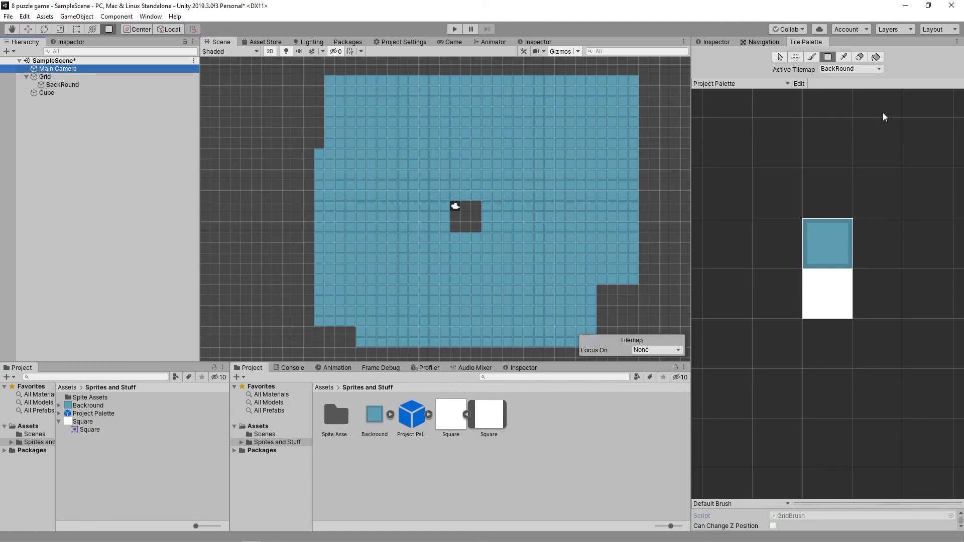
{"action": "left_click", "coordinate": [716, 43]}
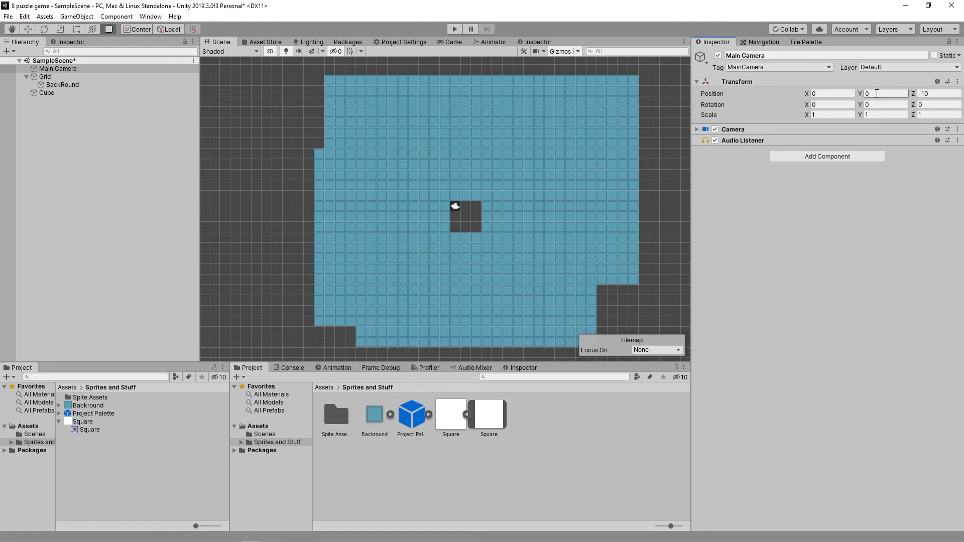
{"action": "left_click", "coordinate": [46, 92]}
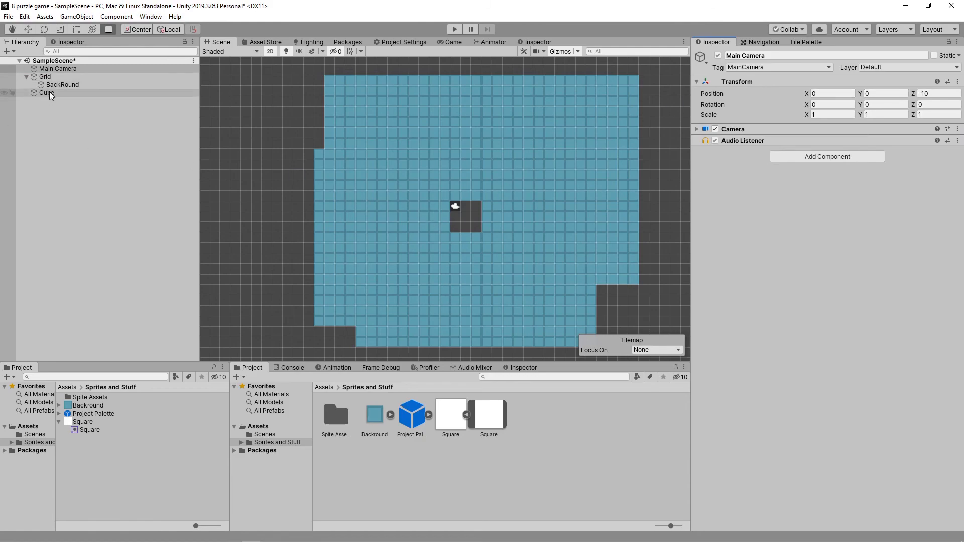
{"action": "key", "text": "w"}
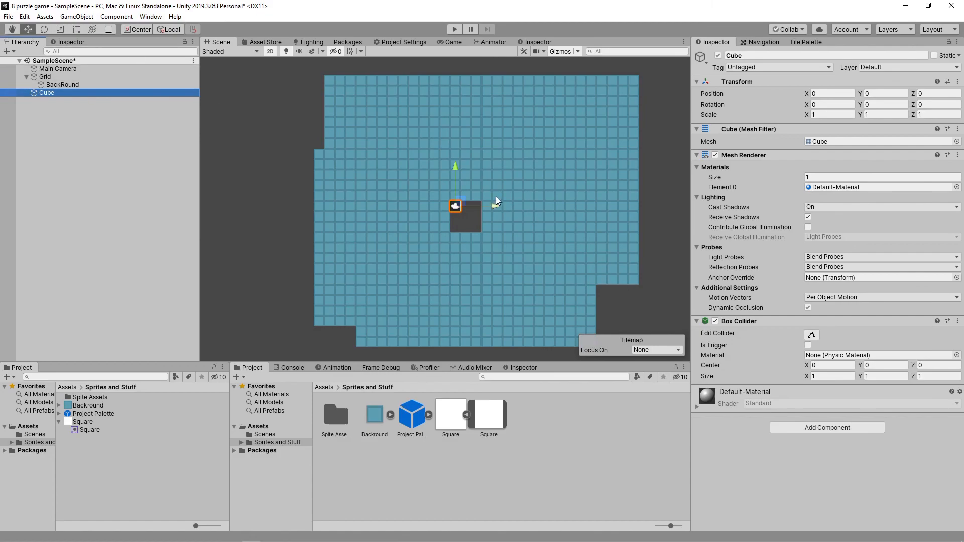
{"action": "left_click", "coordinate": [13, 29]}
{"action": "left_click", "coordinate": [28, 28]}
{"action": "left_click", "coordinate": [43, 29]}
{"action": "left_click", "coordinate": [60, 29]}
{"action": "left_click", "coordinate": [76, 29]}
{"action": "left_click", "coordinate": [90, 30]}
{"action": "left_click", "coordinate": [60, 29]}
{"action": "left_click", "coordinate": [44, 29]}
Step: Move the Cube to X 1, Y -1 in the centre of the 3 by 3 opening using the Move tool
{"action": "left_click", "coordinate": [28, 29]}
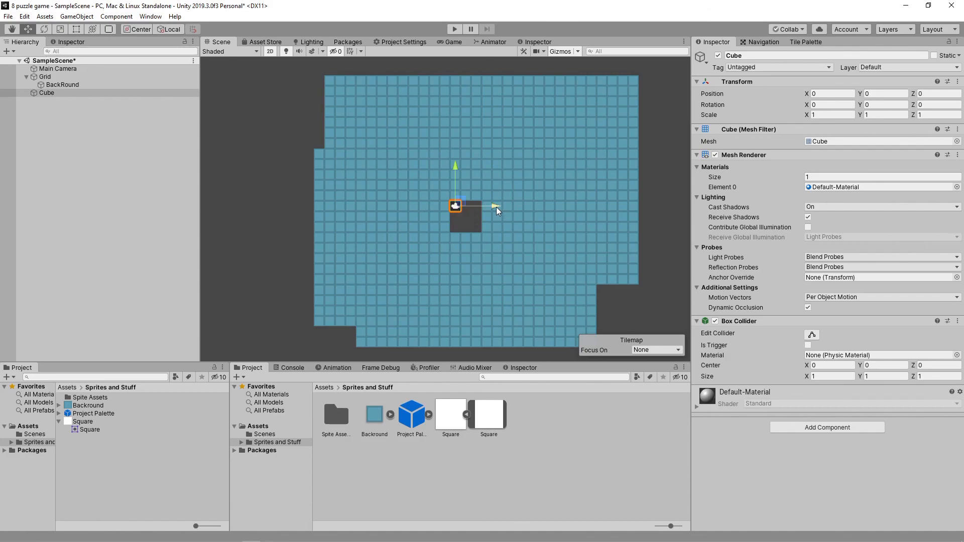
{"action": "left_click_drag", "start_coordinate": [496, 207], "coordinate": [507, 207]}
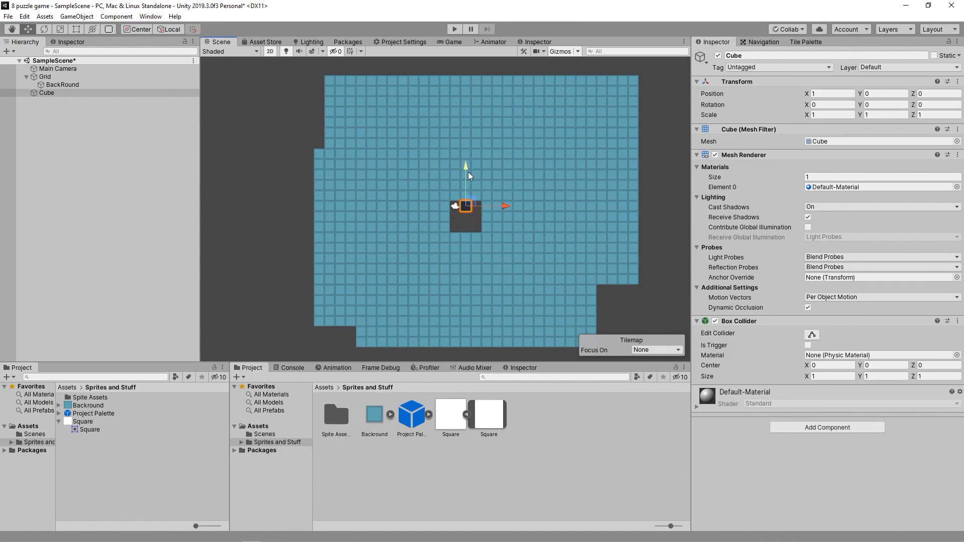
{"action": "left_click_drag", "start_coordinate": [467, 167], "coordinate": [466, 178]}
{"action": "left_click", "coordinate": [925, 95]}
Step: Set the Main Camera's position to X 1 and Y -1, and check the framing in the Game view
{"action": "left_click", "coordinate": [62, 68]}
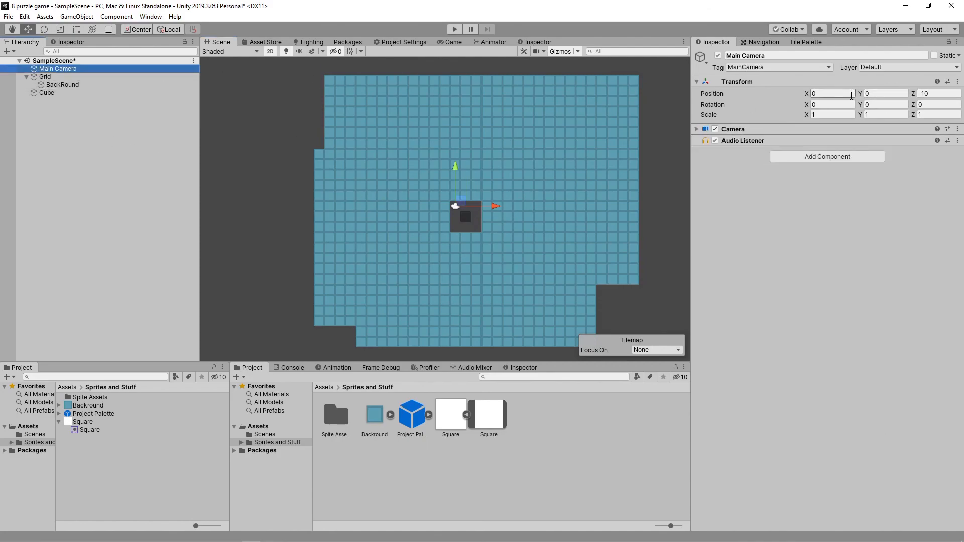
{"action": "left_click", "coordinate": [840, 94]}
{"action": "type", "text": "1"}
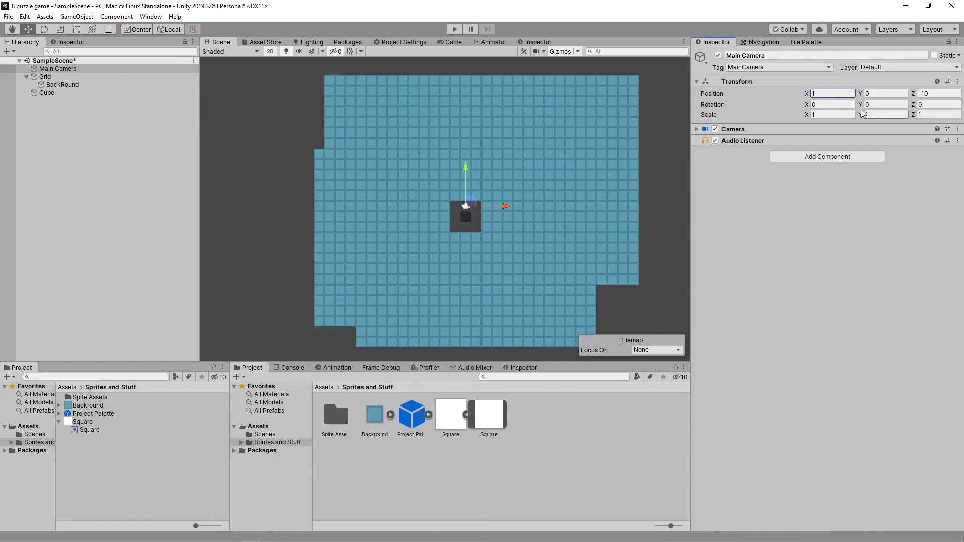
{"action": "left_click", "coordinate": [899, 93]}
{"action": "type", "text": "-1"}
{"action": "key", "text": "Return"}
{"action": "left_click", "coordinate": [456, 42]}
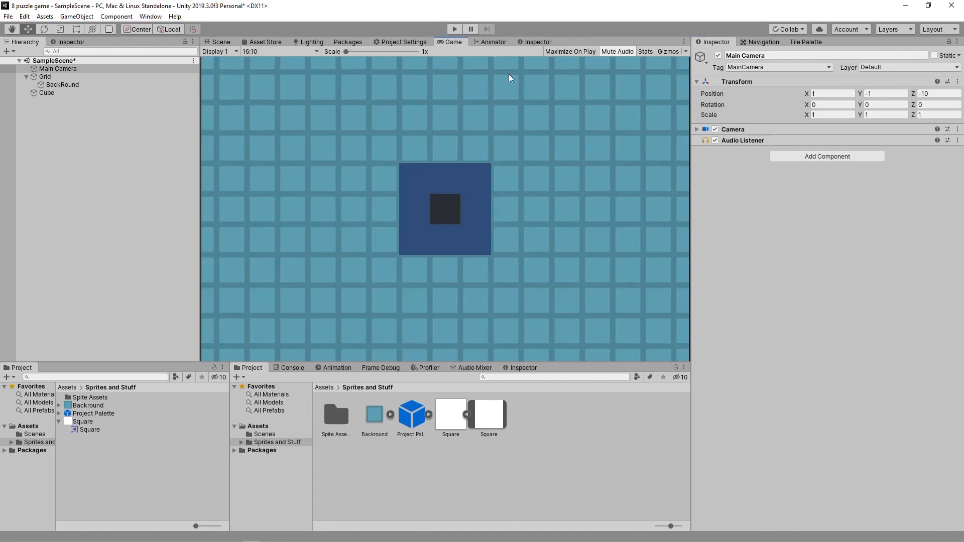